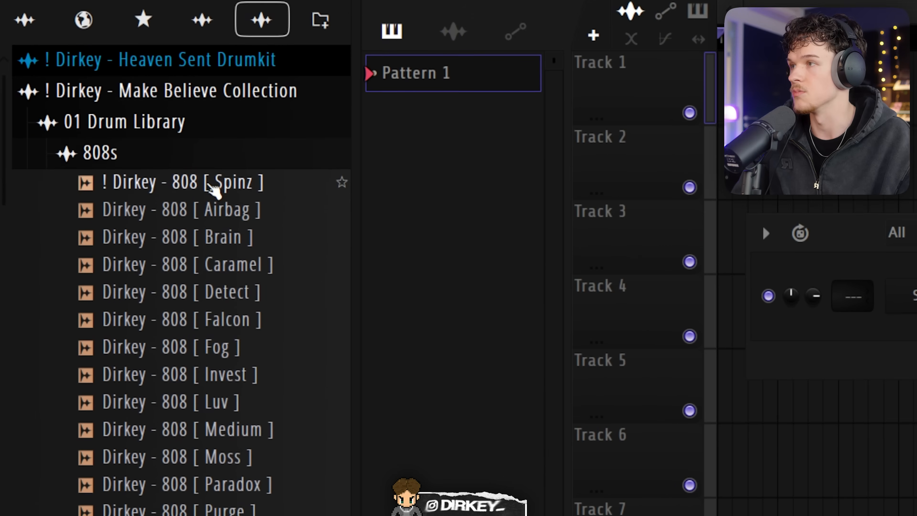
# Load the 808 [ Spinz ] and Hi Hat [ Deux ] samples into the channel rack
pyautogui.moveTo(211, 186); pyautogui.dragTo(866, 269)
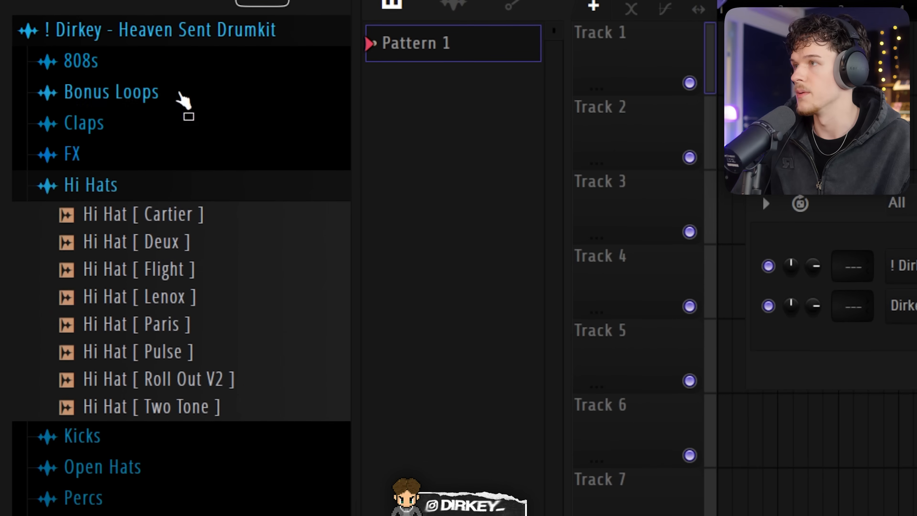
pyautogui.click(135, 235)
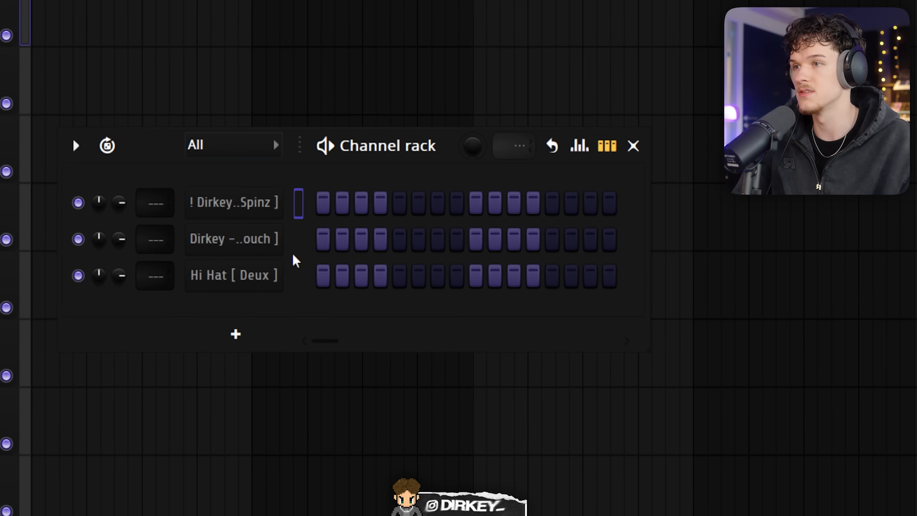
pyautogui.click(297, 251)
pyautogui.click(299, 276)
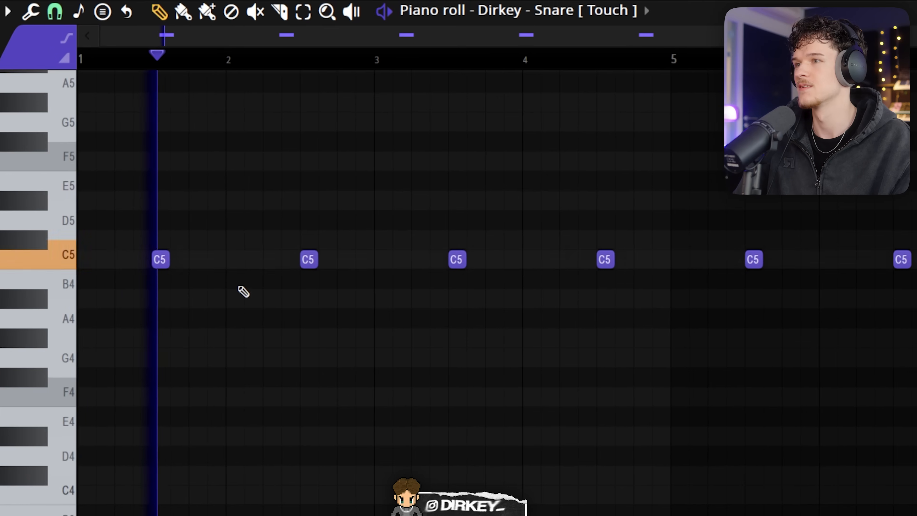
# Try extra C5 hits between the main hits in the Snare [ Touch ] piano roll
pyautogui.click(249, 260)
pyautogui.rightClick(247, 263)
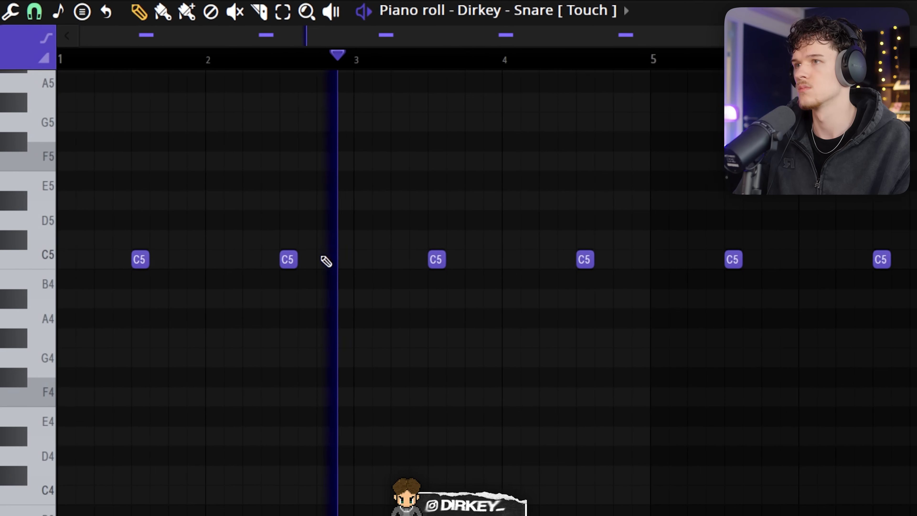
pyautogui.click(529, 260)
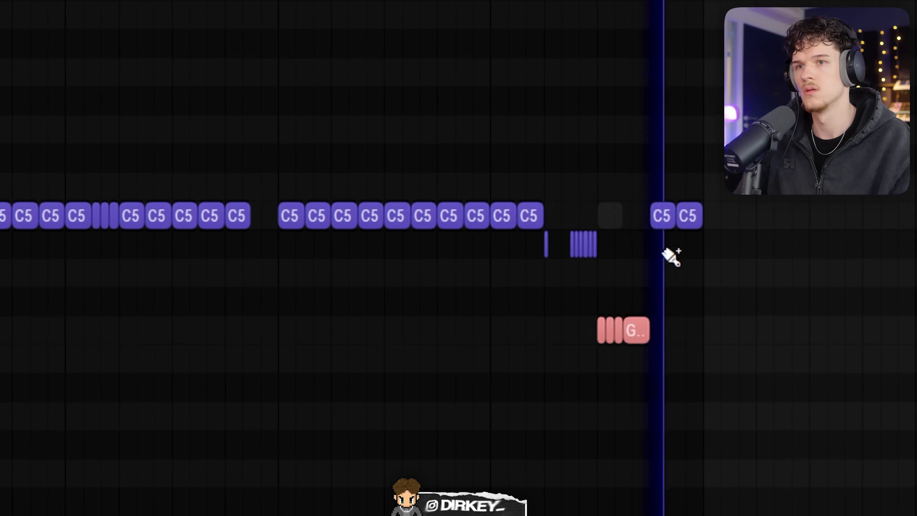
# Transpose the hi-hat note near the end of bar 8 down four semitones to G#4
pyautogui.click(667, 215)
pyautogui.press('Down')
pyautogui.press('Down')
pyautogui.press('Down')
pyautogui.press('Down')
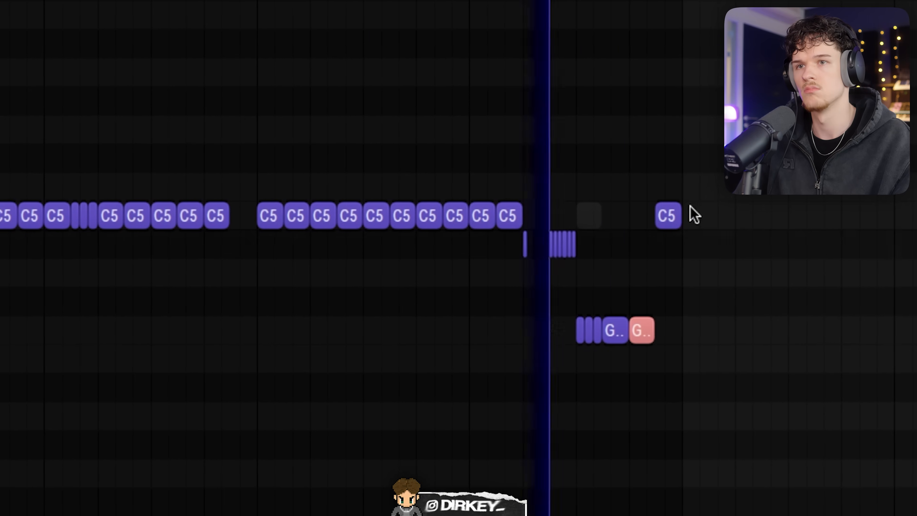
pyautogui.keyDown('super'); pyautogui.click(689, 208); pyautogui.keyUp('super')
# Open the randomizer for the hi-hat notes and adjust the pan and velocity levels
pyautogui.hotkey('alt', 'r')
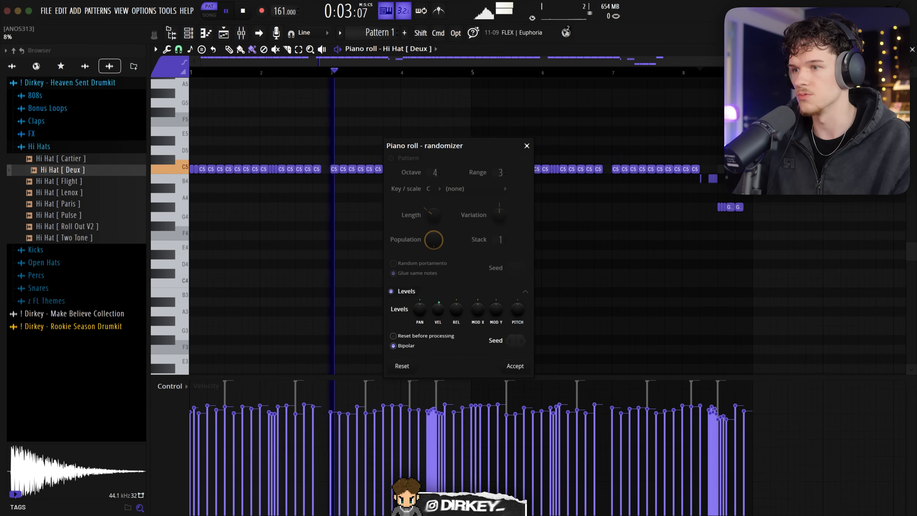
pyautogui.moveTo(419, 309); pyautogui.dragTo(420, 306)
pyautogui.click(438, 309)
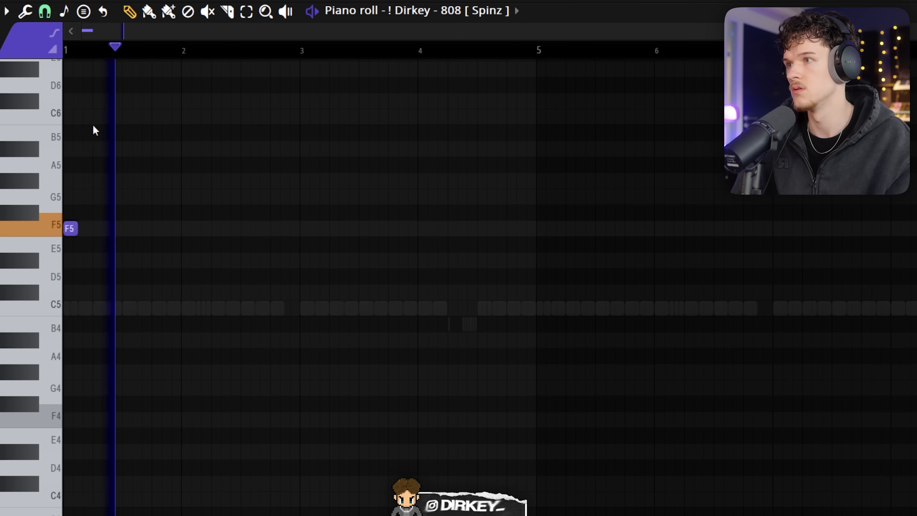
# Add a C5 note on beat 2 of bar 4 in the 808 pattern and duplicate the four bars
pyautogui.press('space')
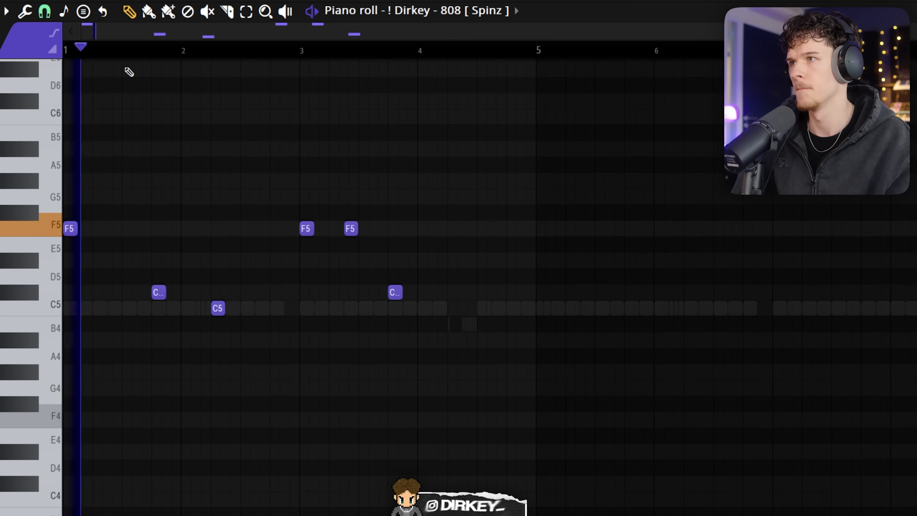
pyautogui.press('space')
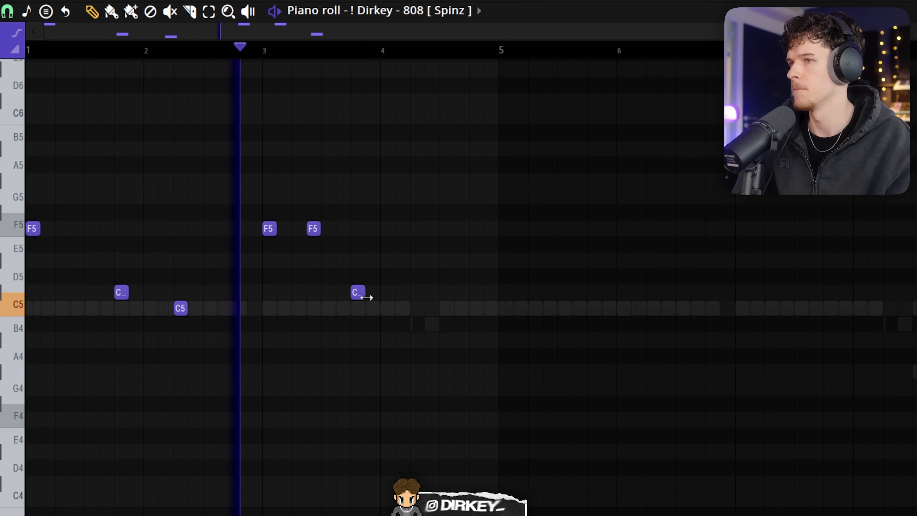
pyautogui.click(363, 313)
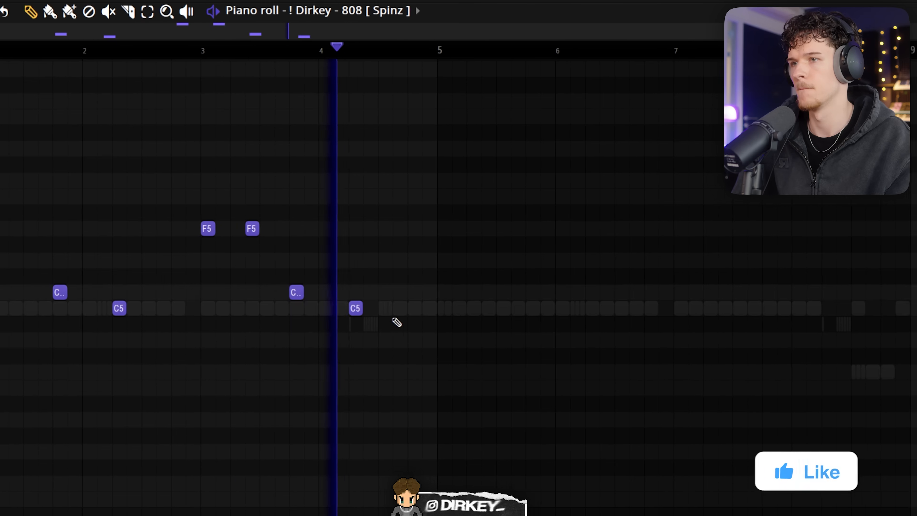
pyautogui.hotkey('ctrl', 'a')
pyautogui.hotkey('ctrl', 'b')
pyautogui.hotkey('ctrl', 'd')
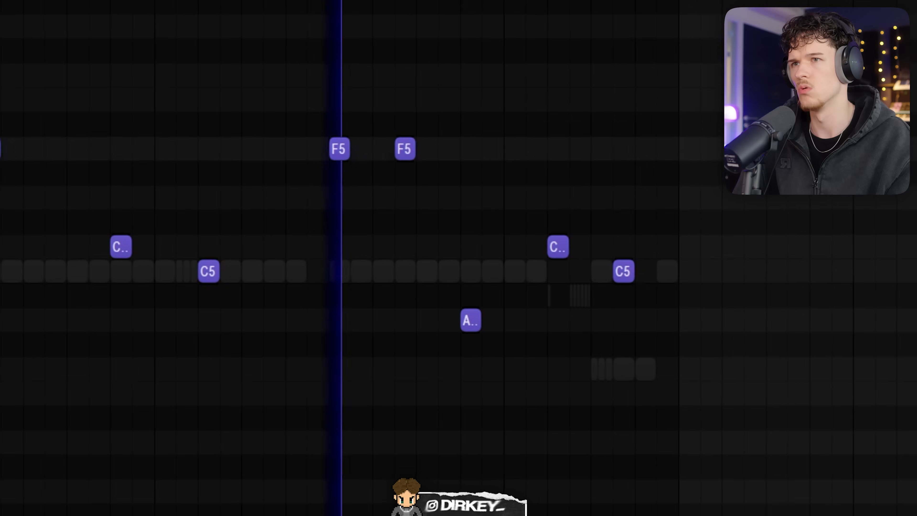
# Apply quick legato to the 808 notes using a temporary C5 note after bar 8, and delete that extra note
pyautogui.click(672, 271)
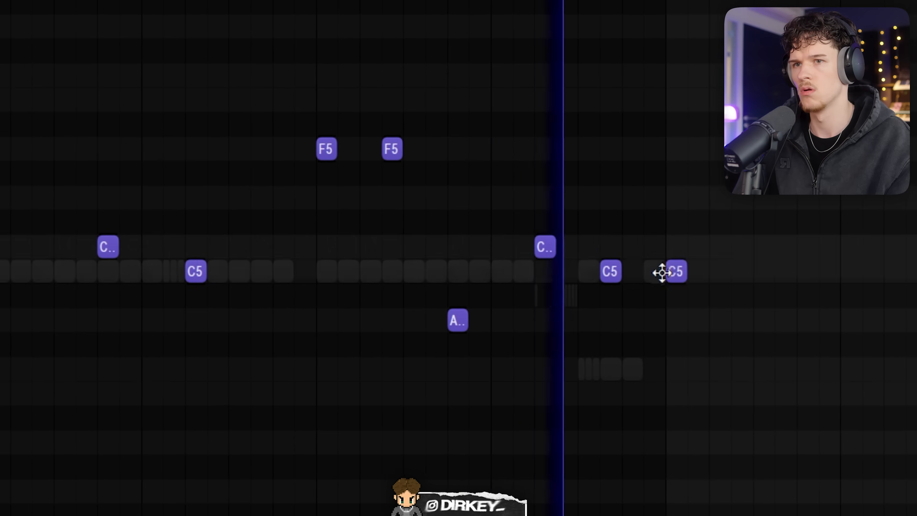
pyautogui.hotkey('ctrl', 'l')
pyautogui.rightClick(726, 257)
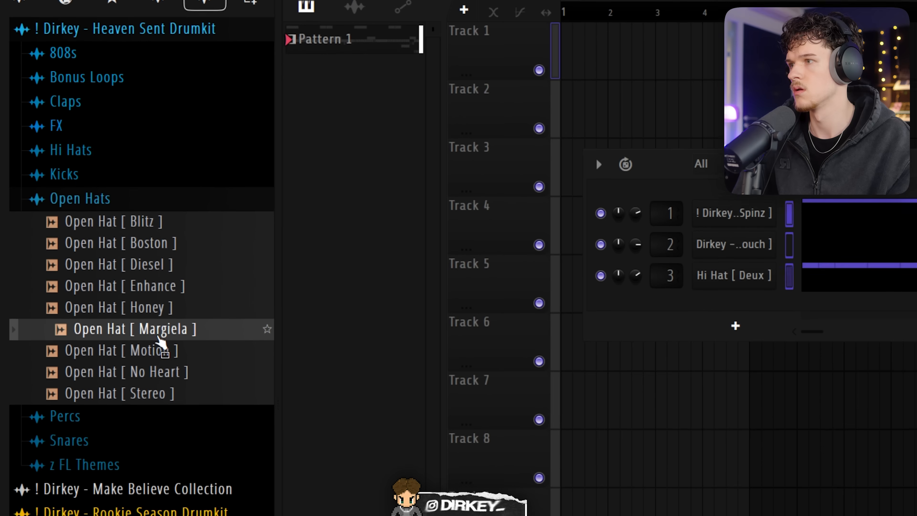
# Add Open Hat [ Margiela ] to the channel rack and browse to the Rookie Season Drumkit
pyautogui.moveTo(159, 328); pyautogui.dragTo(732, 301)
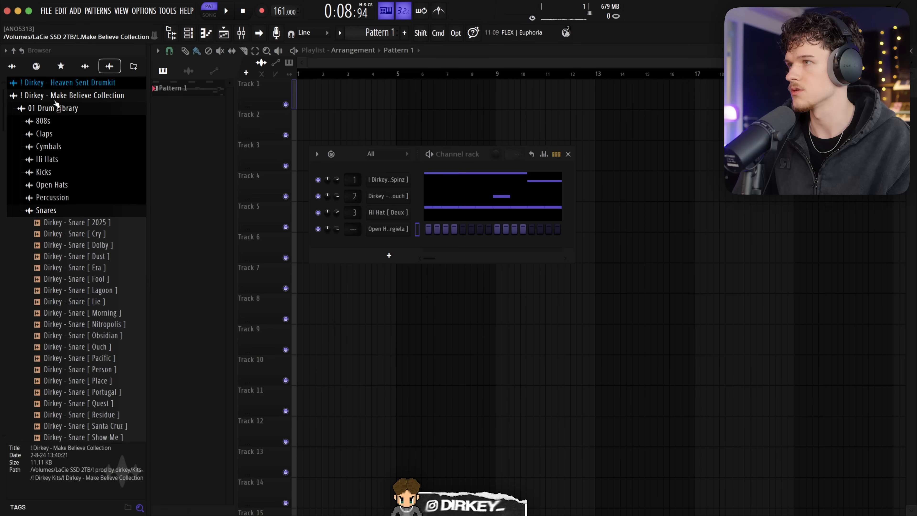
pyautogui.click(56, 95)
pyautogui.click(63, 108)
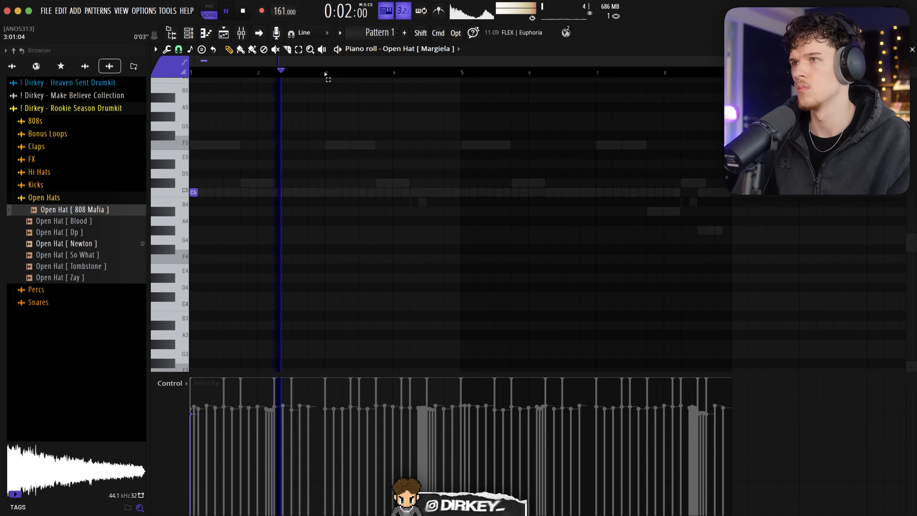
# Duplicate the opening C5 note of the Margiela open hat three times along the pattern
pyautogui.press('super+b')
pyautogui.press('super+b')
pyautogui.press('super+b')
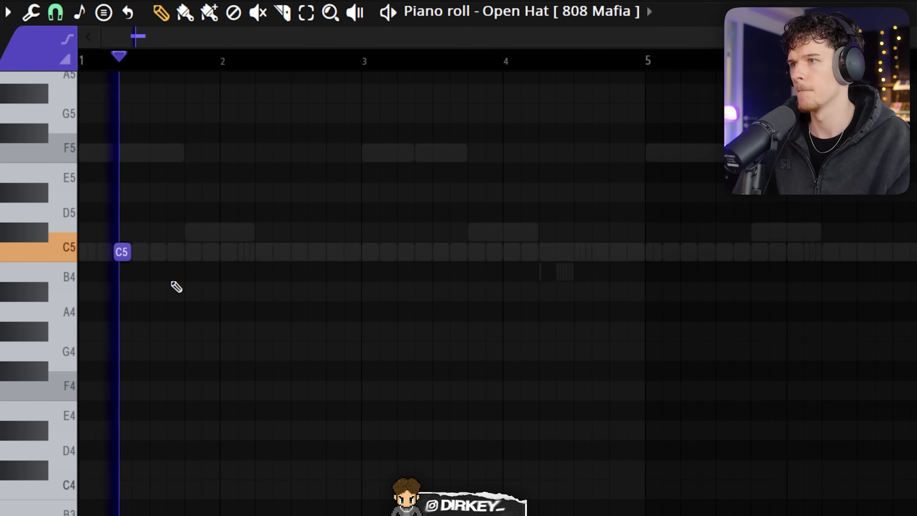
# Add C5 hits for Open Hat [ 808 Mafia ] in bars 1, 3 and 4, and duplicate the four-bar pattern
pyautogui.click(193, 252)
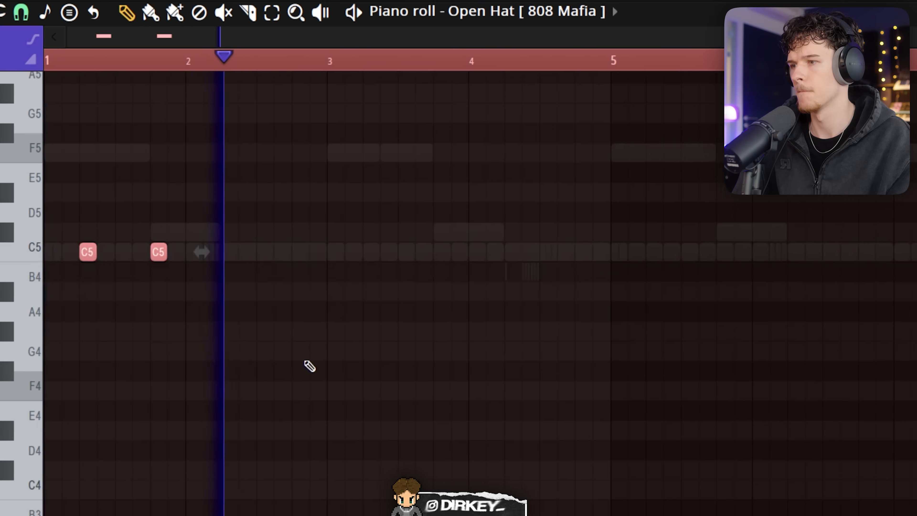
pyautogui.click(350, 251)
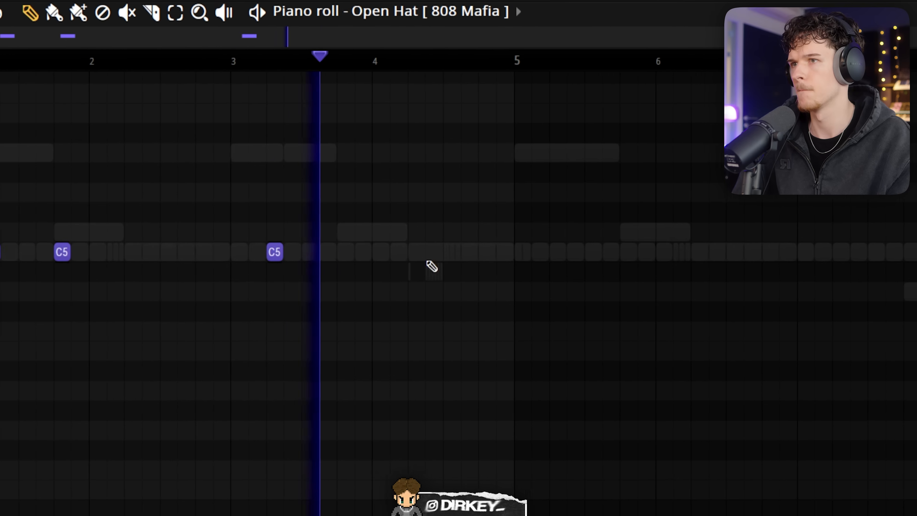
pyautogui.click(438, 251)
pyautogui.hotkey('ctrl', 'a')
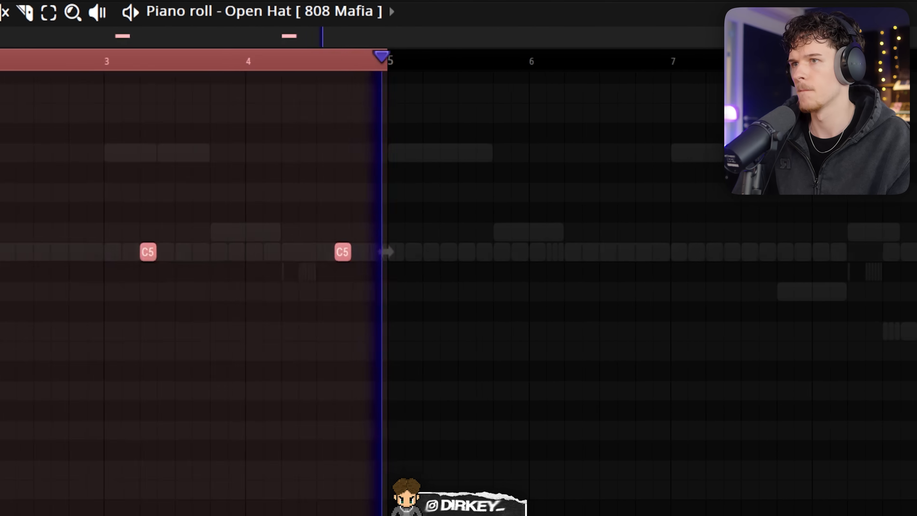
pyautogui.hotkey('ctrl', 'b')
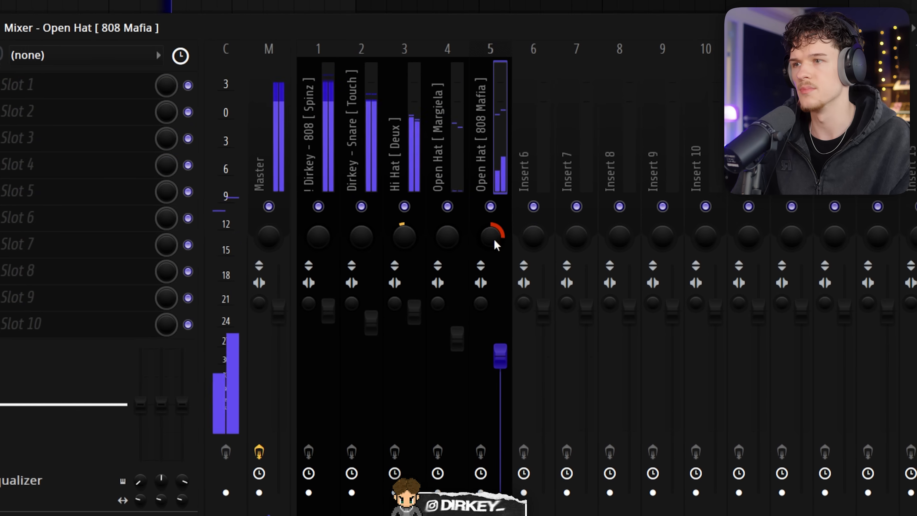
# Lower the mixer volume of Open Hat [ 808 Mafia ] slightly
pyautogui.moveTo(498, 356); pyautogui.dragTo(497, 362)
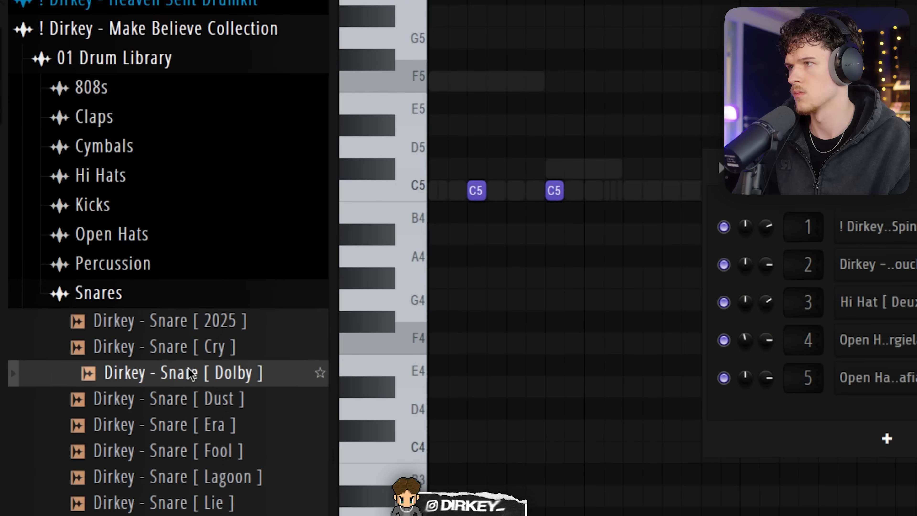
# Add the Snare [ Dolby ] sample to the channel rack and lower all its notes to G4
pyautogui.moveTo(190, 373); pyautogui.dragTo(867, 411)
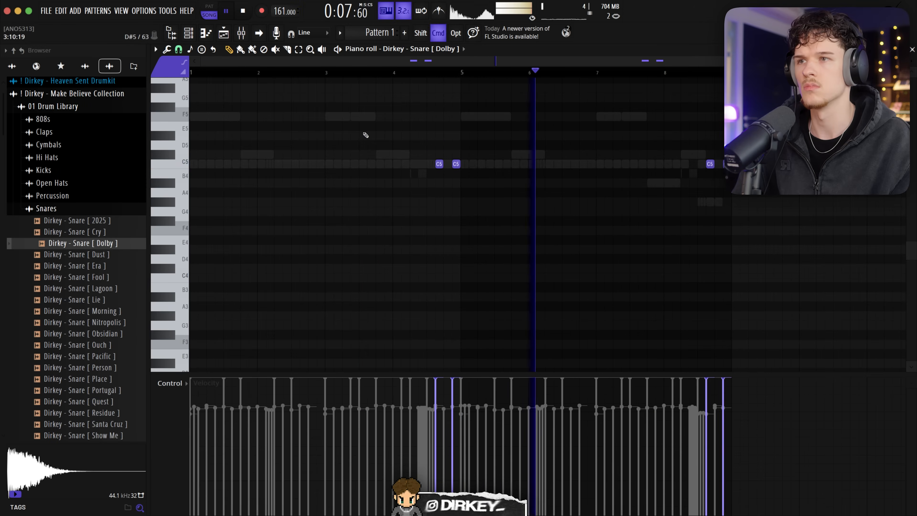
pyautogui.press('super+a')
pyautogui.press('super+d')
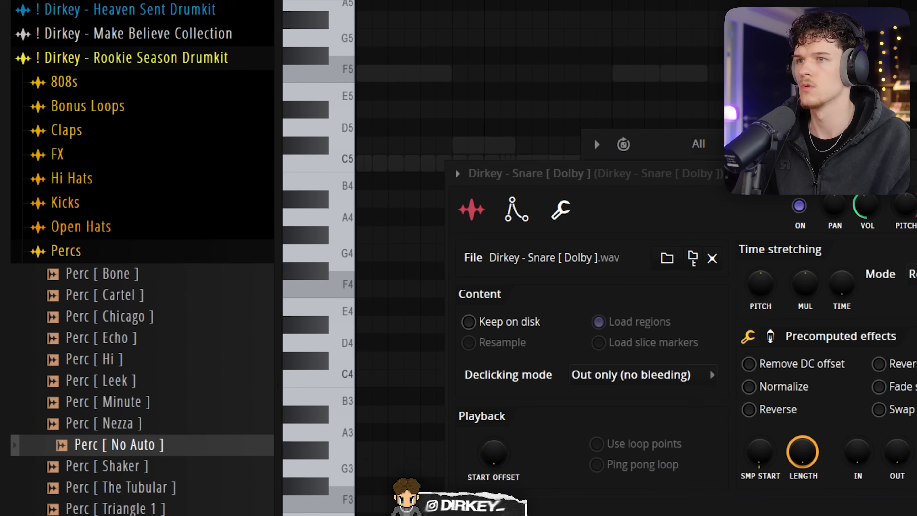
# Add the Perc [ No Auto ] sample to the channel rack and duplicate its C5 note near the end of bar 2
pyautogui.scroll(-2, 106, 446)
pyautogui.moveTo(119, 396); pyautogui.dragTo(730, 334)
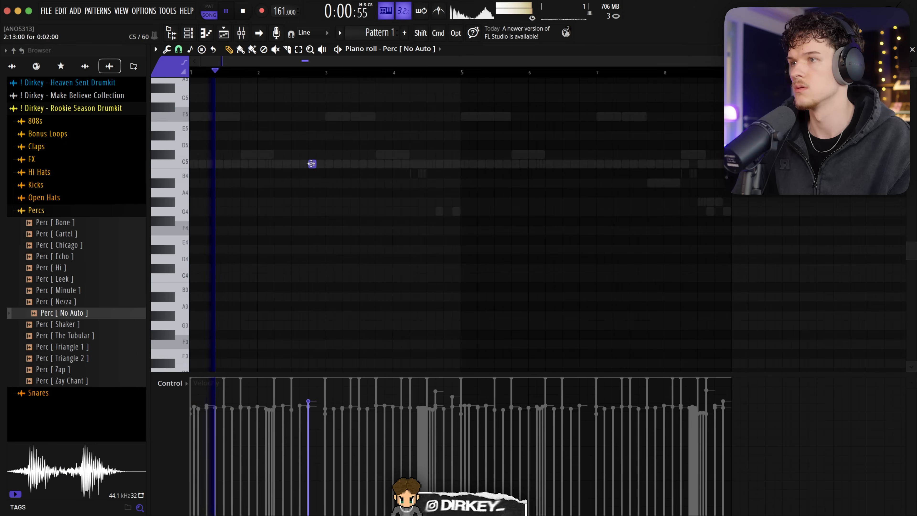
pyautogui.hotkey('ctrl', 'b')
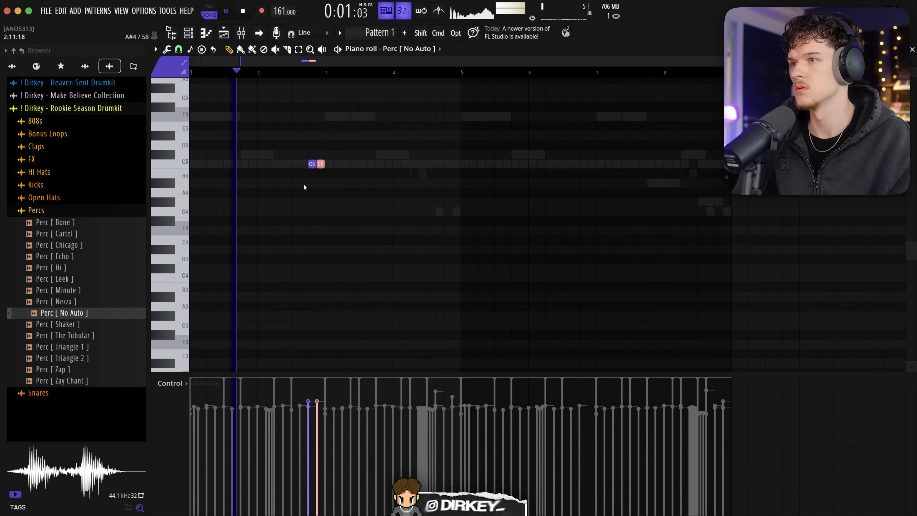
pyautogui.hotkey('ctrl', 'd')
pyautogui.moveTo(465, 74); pyautogui.dragTo(721, 74)
pyautogui.press('F6')
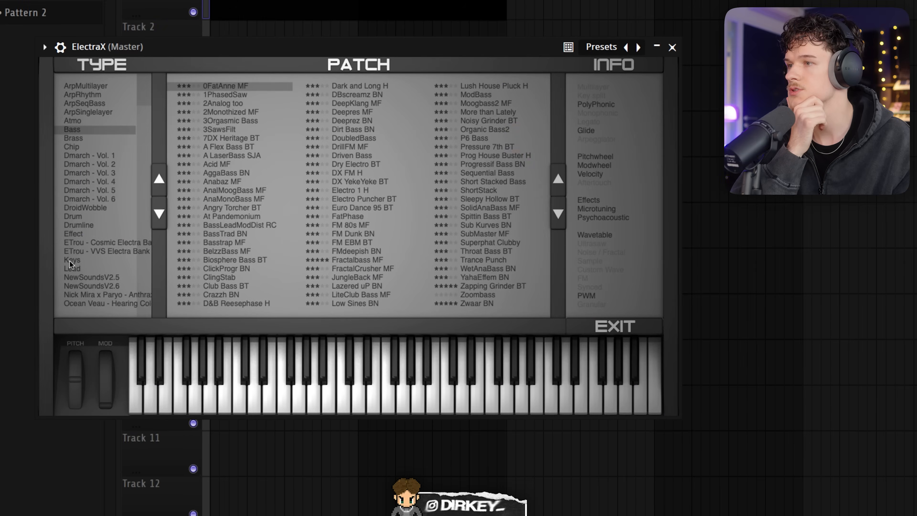
# Load the Desert Views patch from ElectraX's Keys category
pyautogui.click(70, 260)
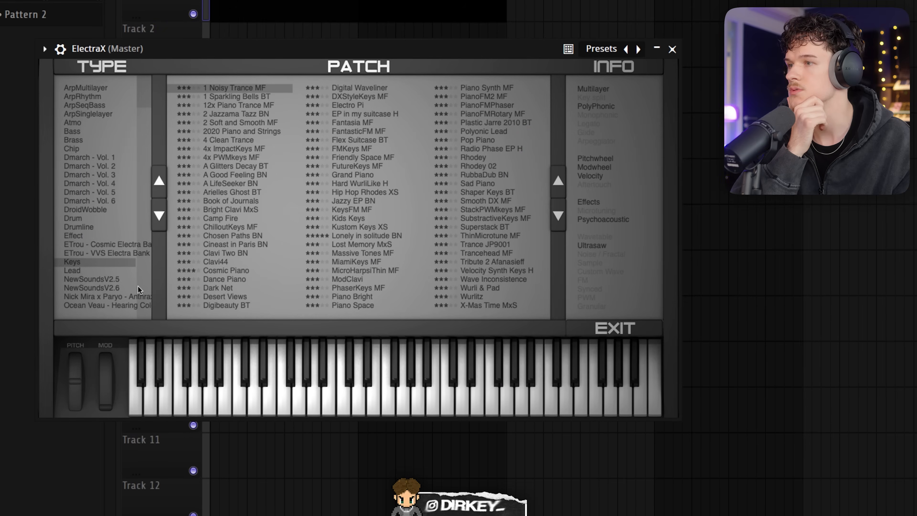
pyautogui.click(225, 298)
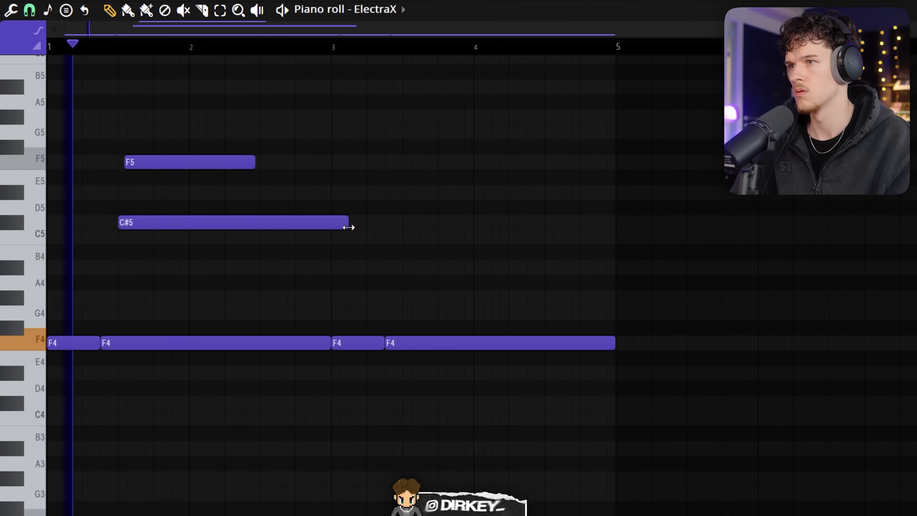
# Shorten the ElectraX C#5 note to about half a bar and move the C5 note to start on beat 4 of bar 1
pyautogui.moveTo(350, 225); pyautogui.dragTo(181, 226)
pyautogui.moveTo(213, 298); pyautogui.dragTo(211, 322)
pyautogui.press('space')
pyautogui.moveTo(194, 237); pyautogui.dragTo(156, 237)
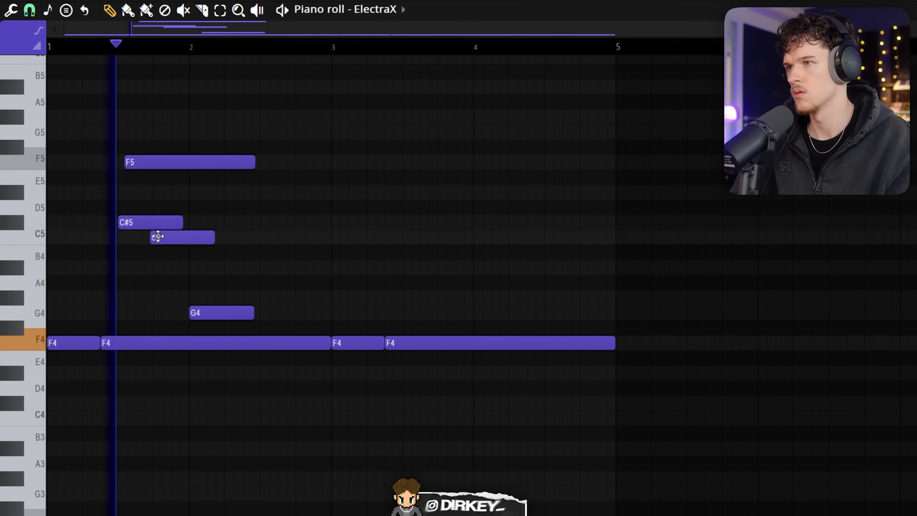
# Delete the G4 note from the ElectraX melody and extend the C5 note to the end of bar 2
pyautogui.rightClick(198, 314)
pyautogui.moveTo(217, 237); pyautogui.dragTo(326, 239)
pyautogui.press('space')
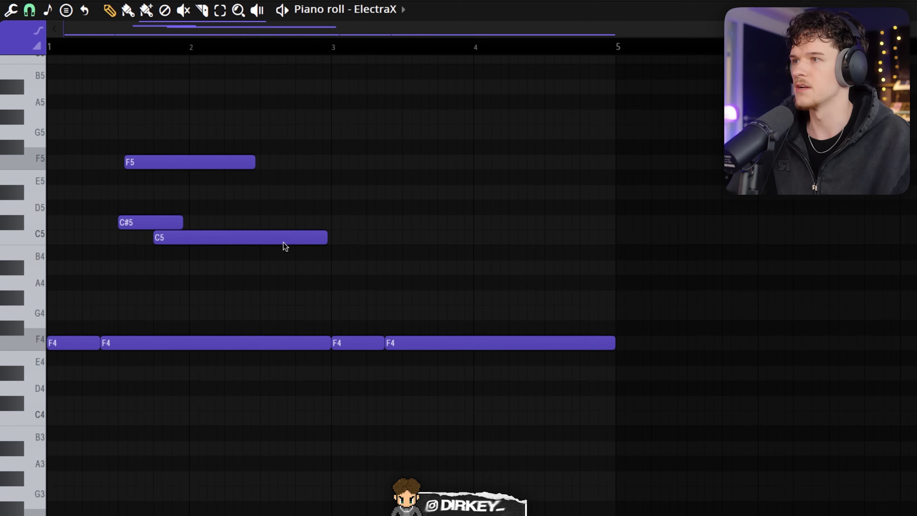
pyautogui.moveTo(82, 111); pyautogui.dragTo(272, 323)
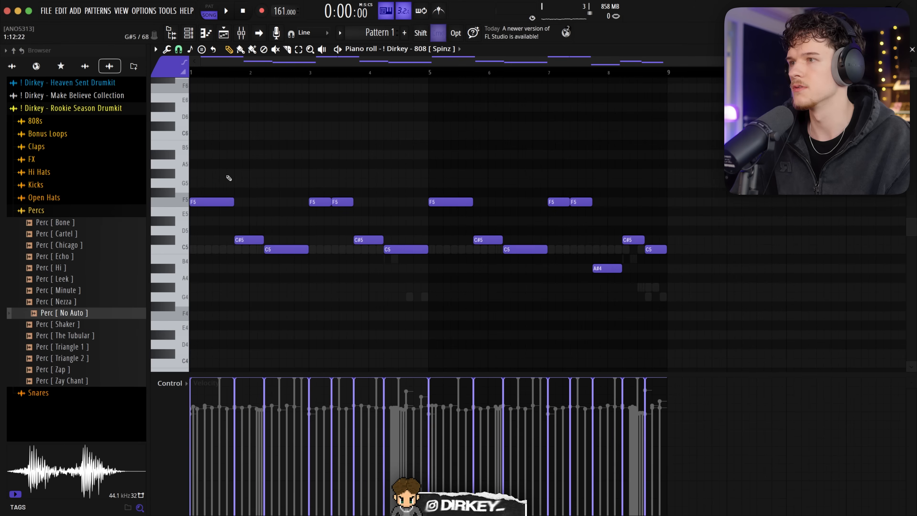
# Copy all the 808 notes into the ElectraX pattern and raise the pasted notes one octave
pyautogui.moveTo(205, 178); pyautogui.dragTo(288, 254)
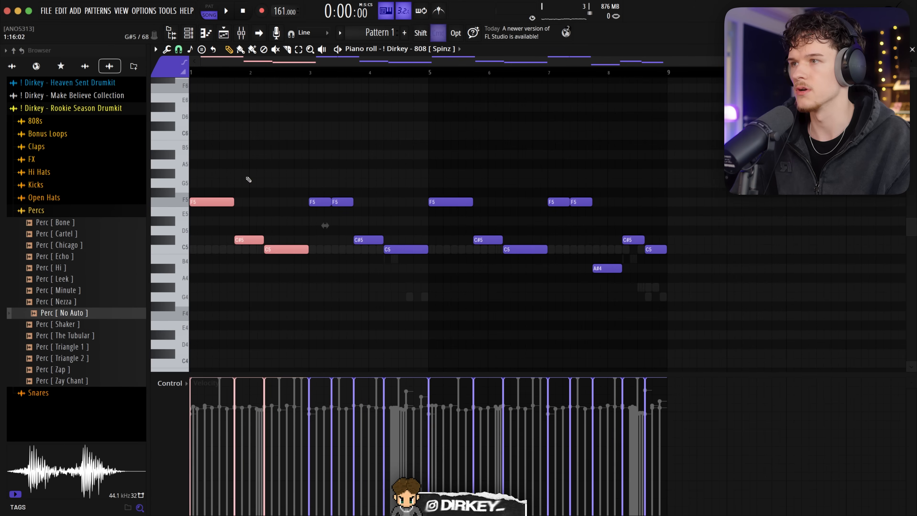
pyautogui.press('super+a')
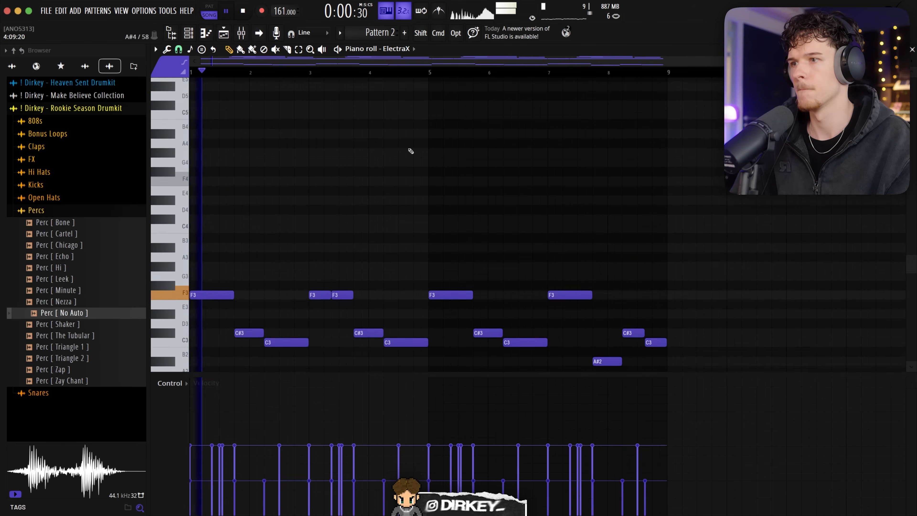
pyautogui.moveTo(716, 178); pyautogui.dragTo(178, 297)
pyautogui.press('super+Up')
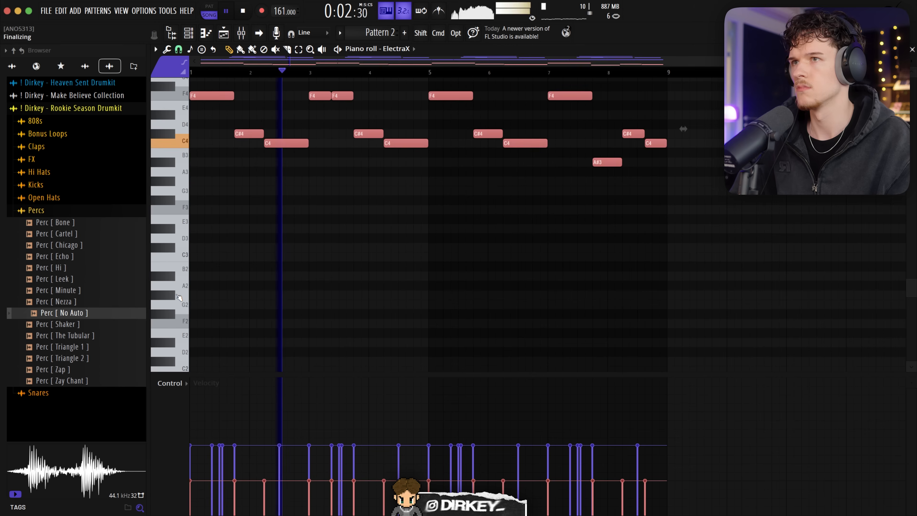
# Lower the pasted 808 notes one octave and add a C5 note from beat 4 of bar 2, shortened to just over one bar
pyautogui.press('super+Down')
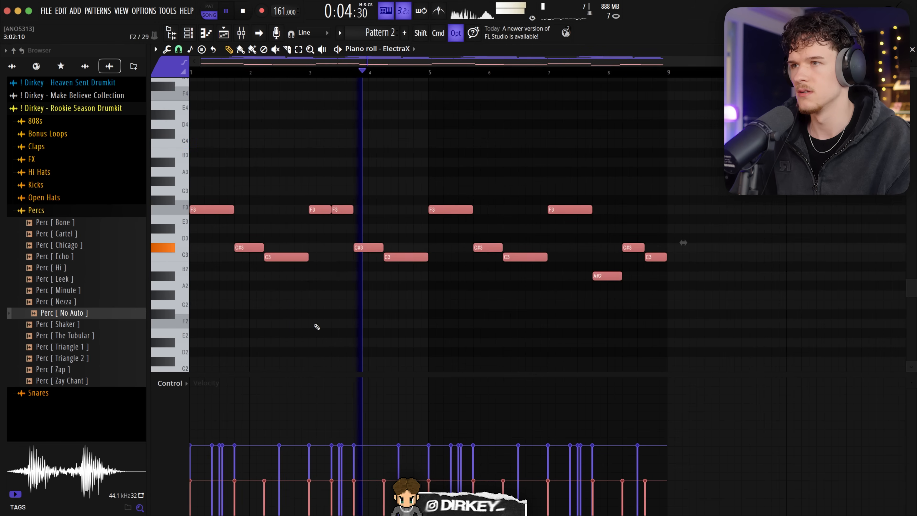
pyautogui.scroll(6, 308, 323)
pyautogui.scroll(2, 289, 321)
pyautogui.click(213, 254)
pyautogui.click(249, 342)
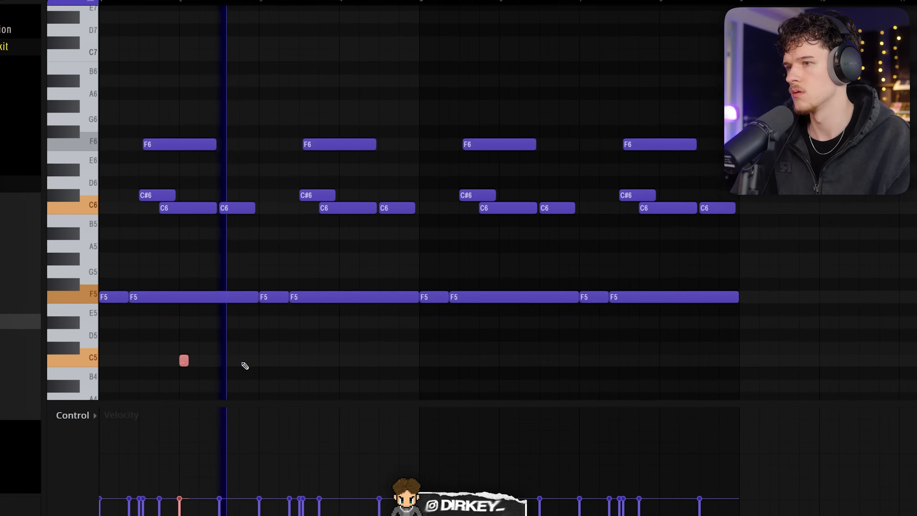
pyautogui.click(245, 365)
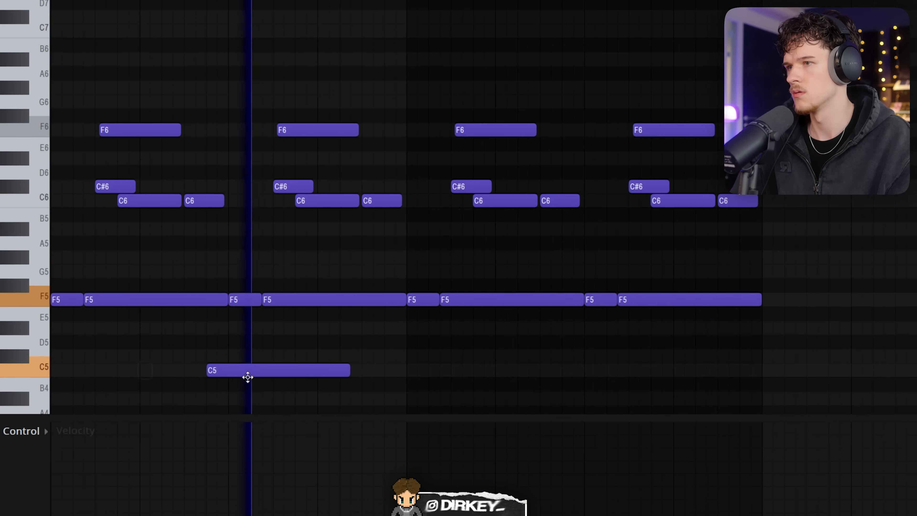
pyautogui.moveTo(358, 363); pyautogui.dragTo(328, 365)
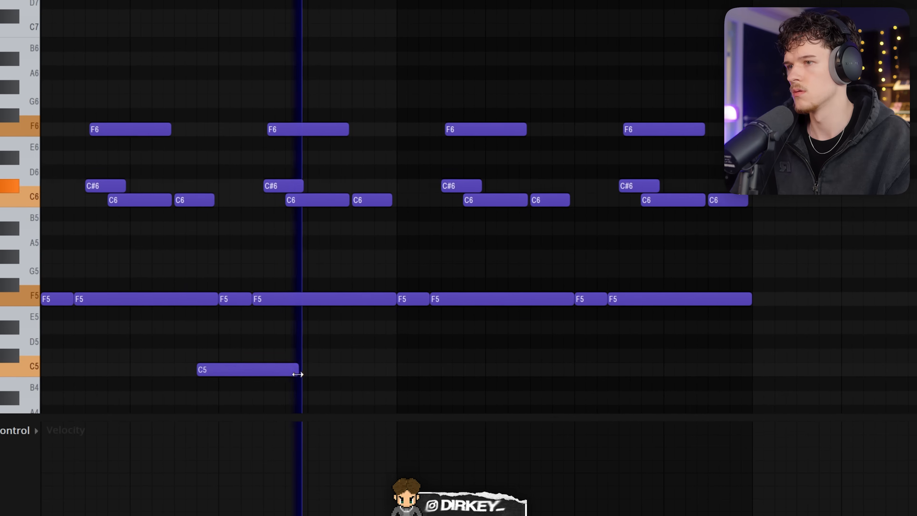
# Repeat the C5 note at beat 4 of bars 4, 6 and 8, trimming the last copy at the end of bar 8
pyautogui.click(456, 368)
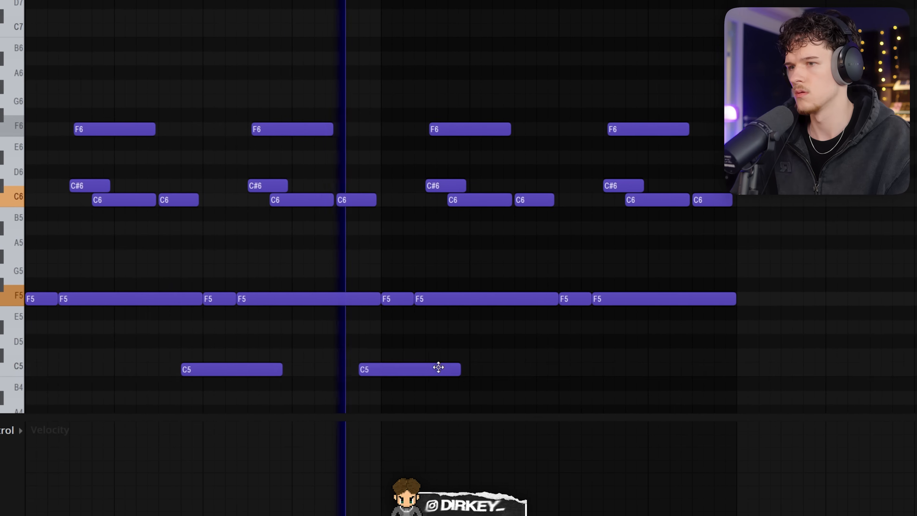
pyautogui.click(614, 365)
pyautogui.click(702, 366)
pyautogui.moveTo(702, 366); pyautogui.dragTo(722, 383)
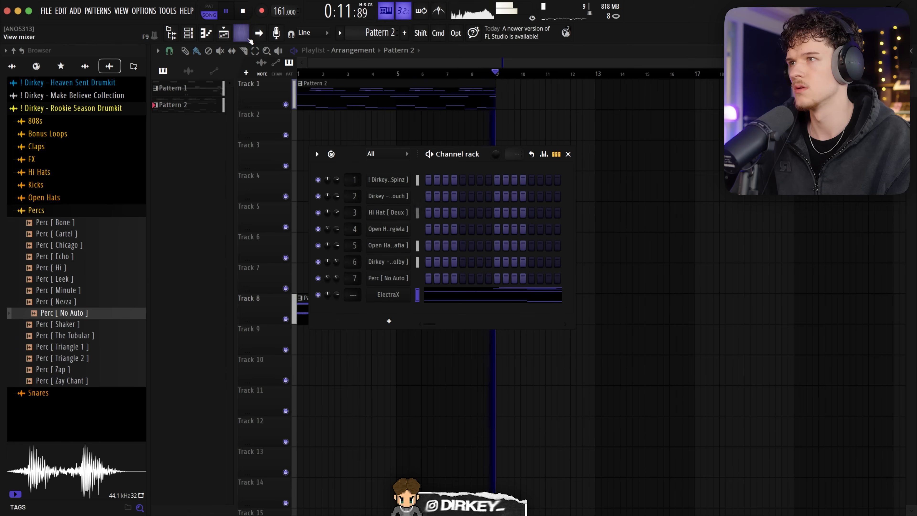
# Randomize the ElectraX note velocities with the bipolar level at about 34% and raise the melody notes one octave
pyautogui.press('F9')
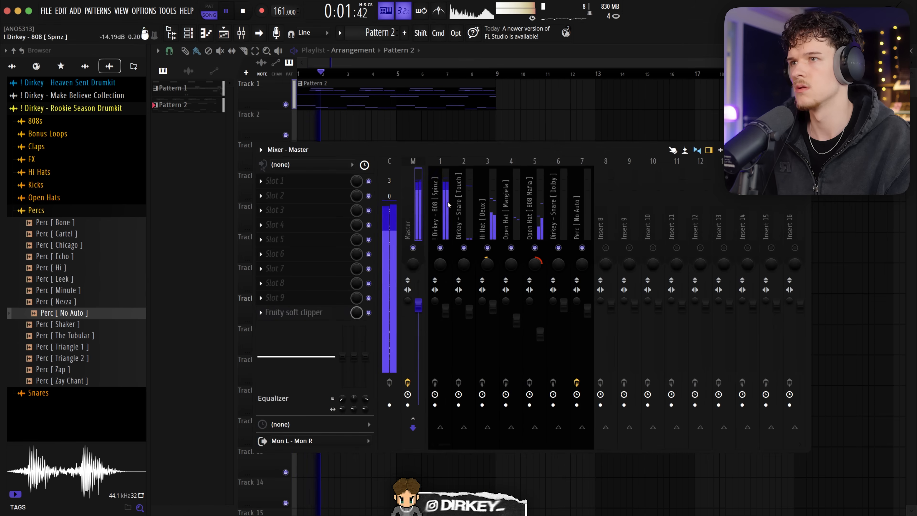
pyautogui.press('F9')
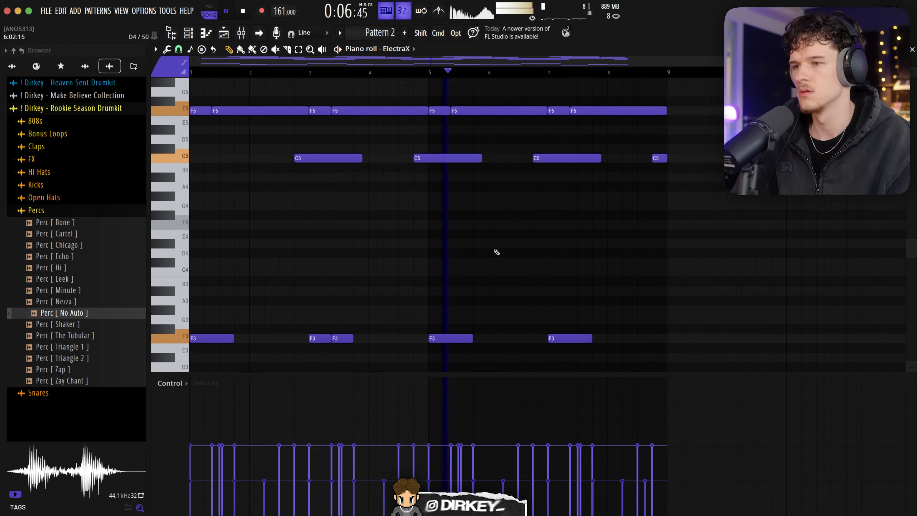
pyautogui.hotkey('alt', 'r')
pyautogui.moveTo(438, 309)
pyautogui.mouseDown()
pyautogui.moveTo(429, 309)
pyautogui.moveTo(442, 312)
pyautogui.mouseUp()
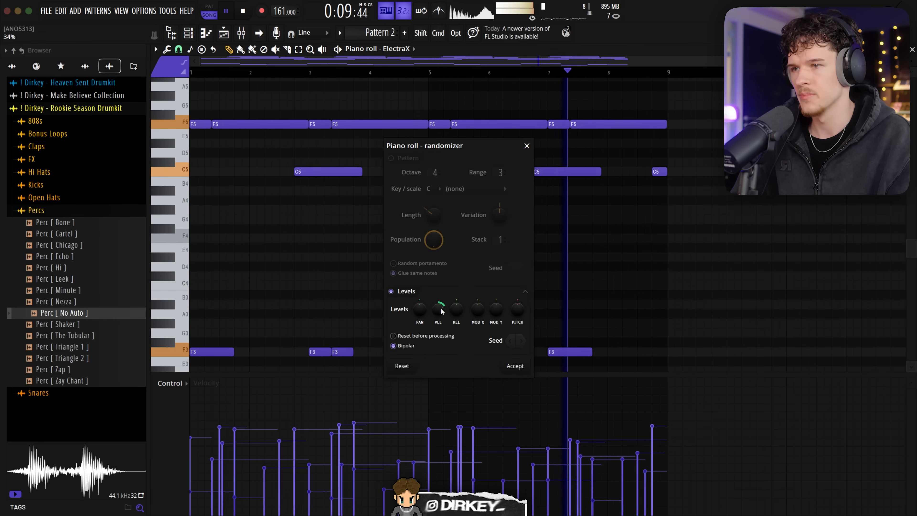
pyautogui.click(512, 365)
pyautogui.hotkey('ctrl', 'Up')
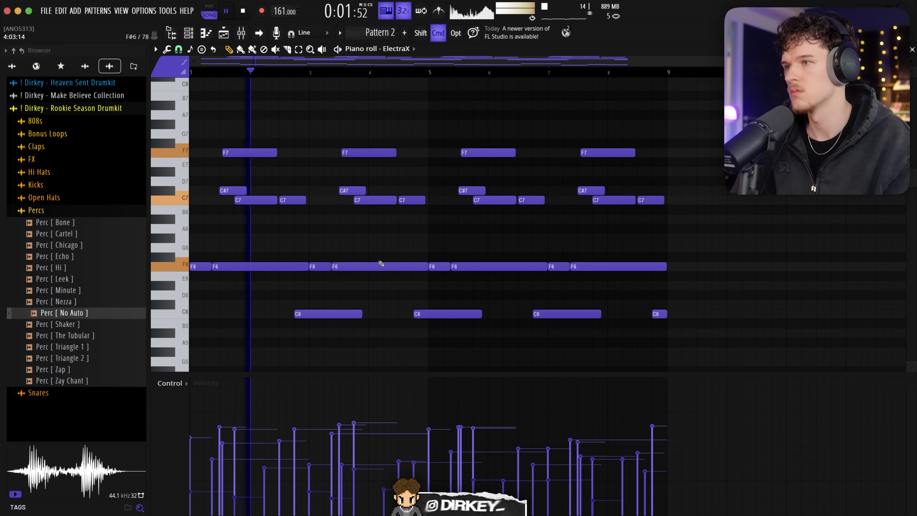
pyautogui.scroll(2, 381, 263)
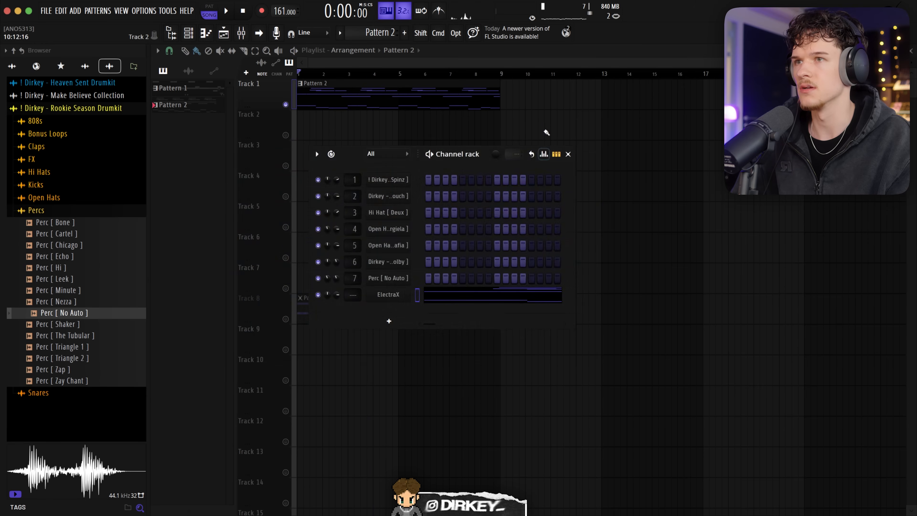
# Open Pattern 2's ElectraX notes and play the pattern to audition them
pyautogui.press('F6')
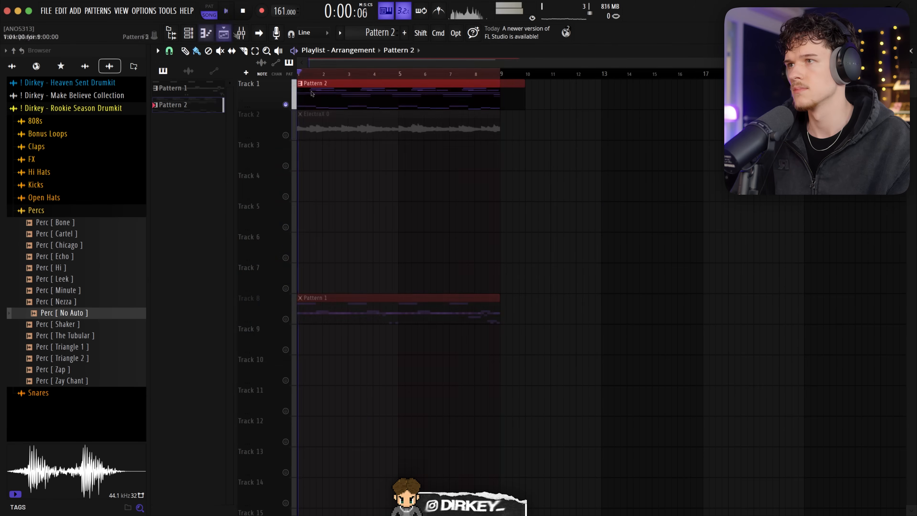
pyautogui.doubleClick(312, 93)
pyautogui.press('space')
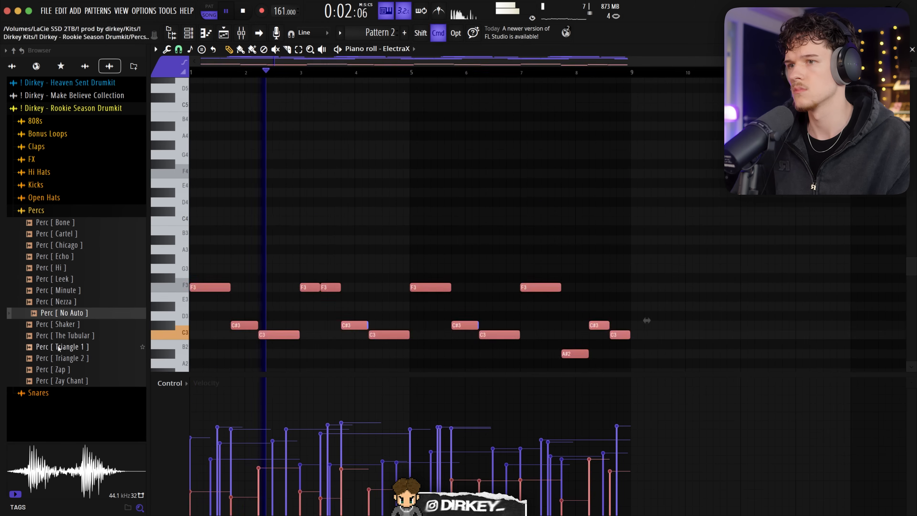
pyautogui.scroll(10, 415, 256)
pyautogui.scroll(-3, 417, 257)
pyautogui.scroll(2, 415, 257)
pyautogui.press('space')
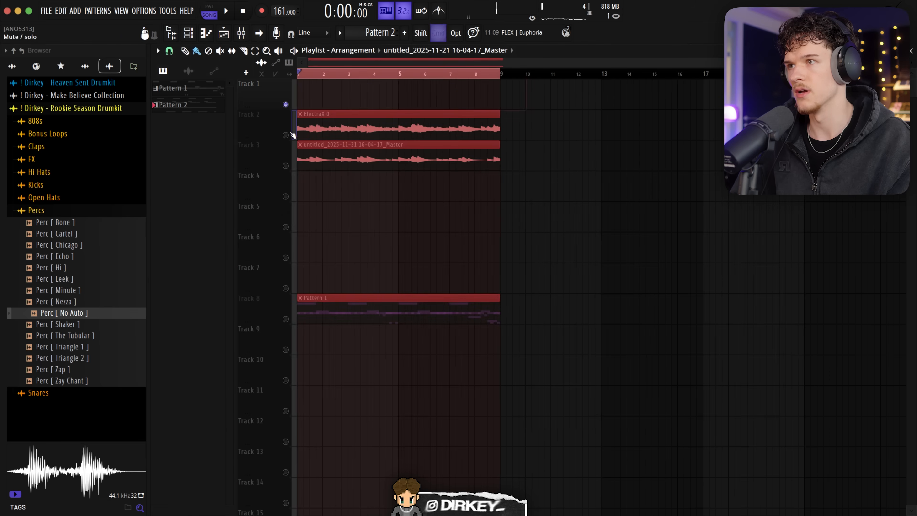
# Listen to the ElectraX +1 audio on its own, then together with the ElectraX 0 track
pyautogui.press('space')
pyautogui.press('space')
pyautogui.keyDown('super'); pyautogui.click(286, 166); pyautogui.keyUp('super')
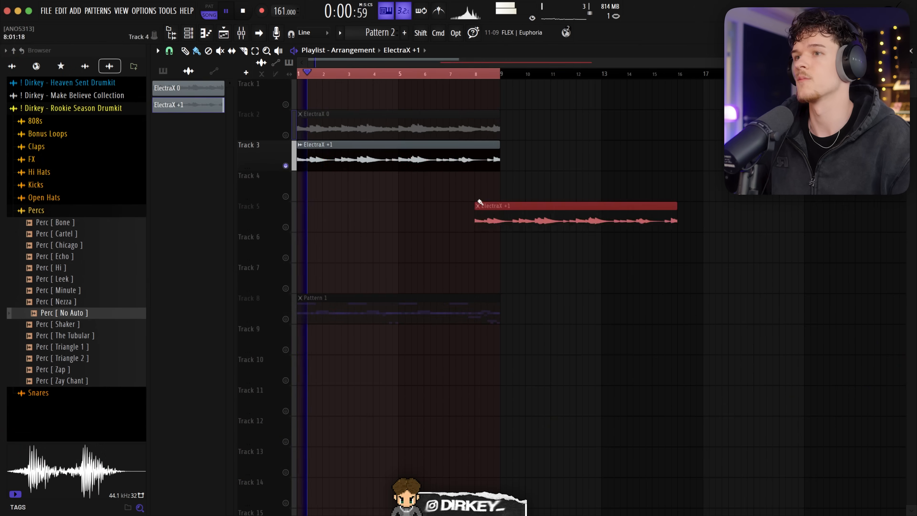
pyautogui.click(285, 134)
# Reverse the ElectraX +1 audio clip, checking it with Track 3 soloed, and unmute Track 2
pyautogui.doubleClick(314, 155)
pyautogui.click(364, 252)
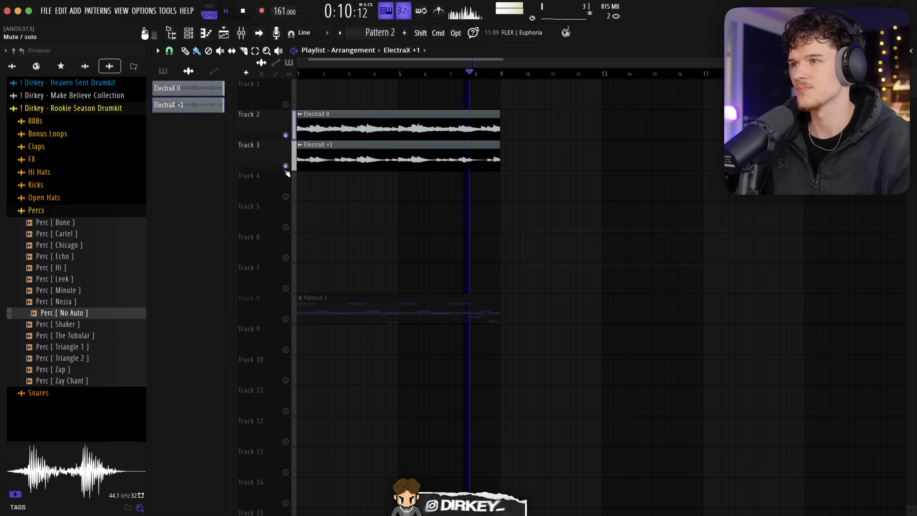
pyautogui.keyDown('super'); pyautogui.click(286, 165); pyautogui.keyUp('super')
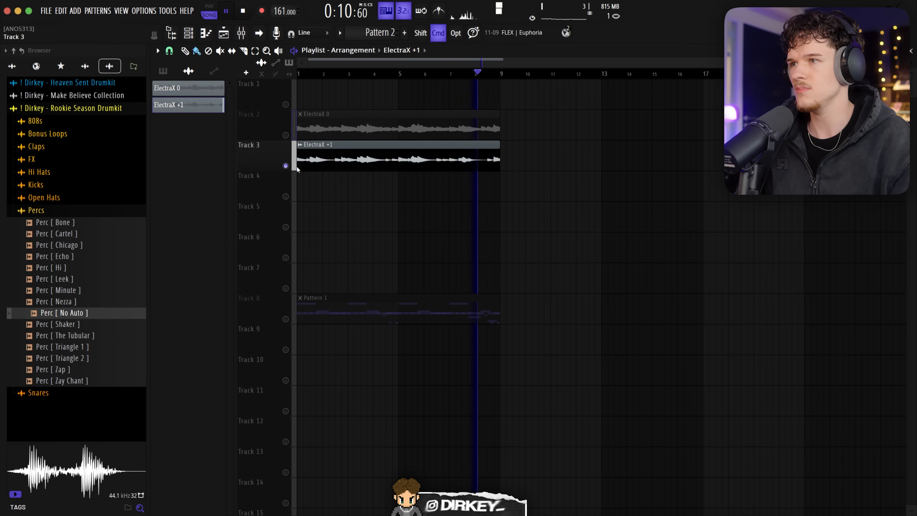
pyautogui.doubleClick(318, 159)
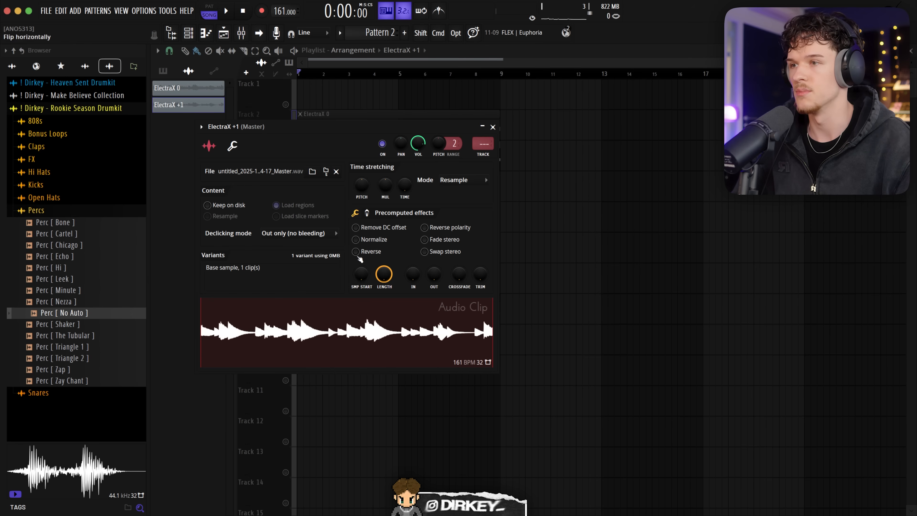
pyautogui.press('Escape')
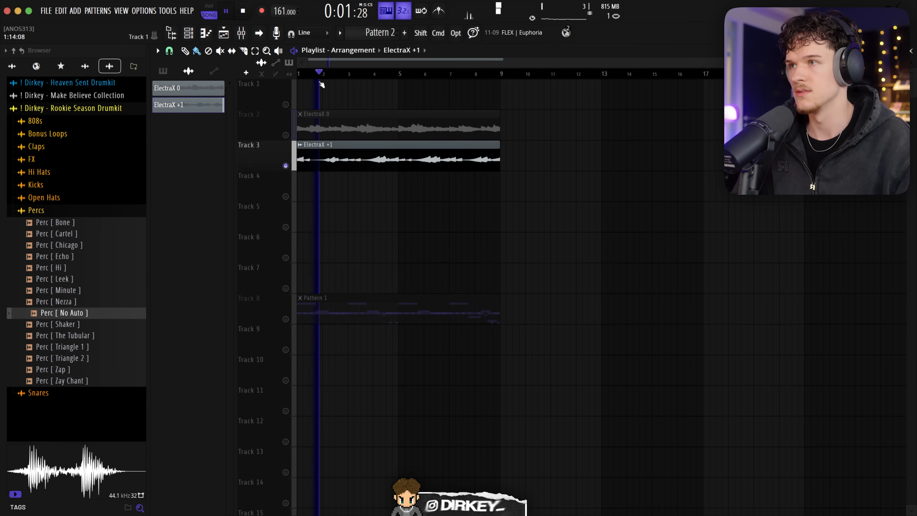
pyautogui.click(285, 135)
# Arrange the reversed ElectraX +1 audio as two consecutive four-bar clips on Track 3 and play the result
pyautogui.scroll(4, 340, 144)
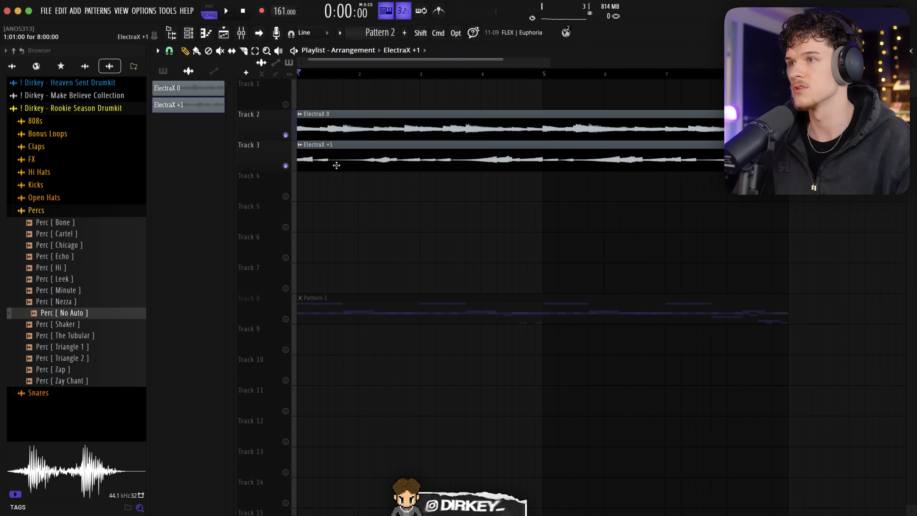
pyautogui.doubleClick(336, 165)
pyautogui.click(298, 275)
pyautogui.press('Escape')
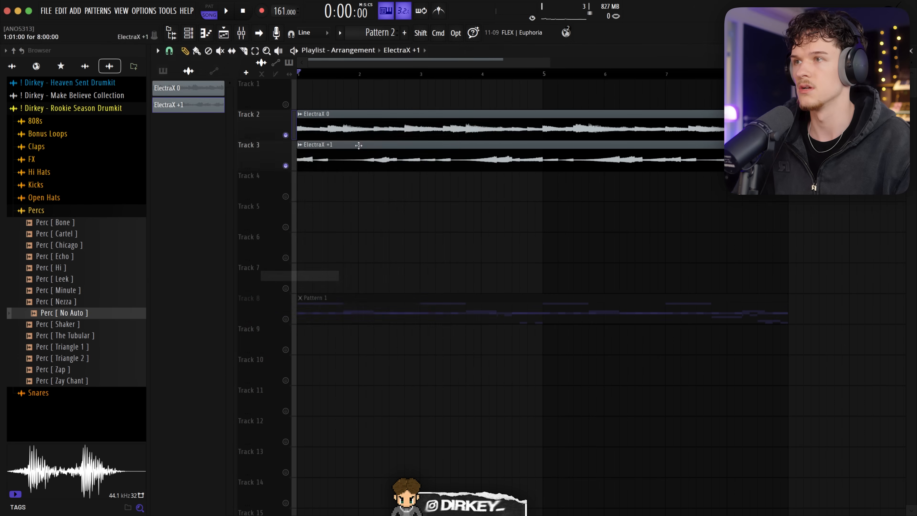
pyautogui.click(365, 154)
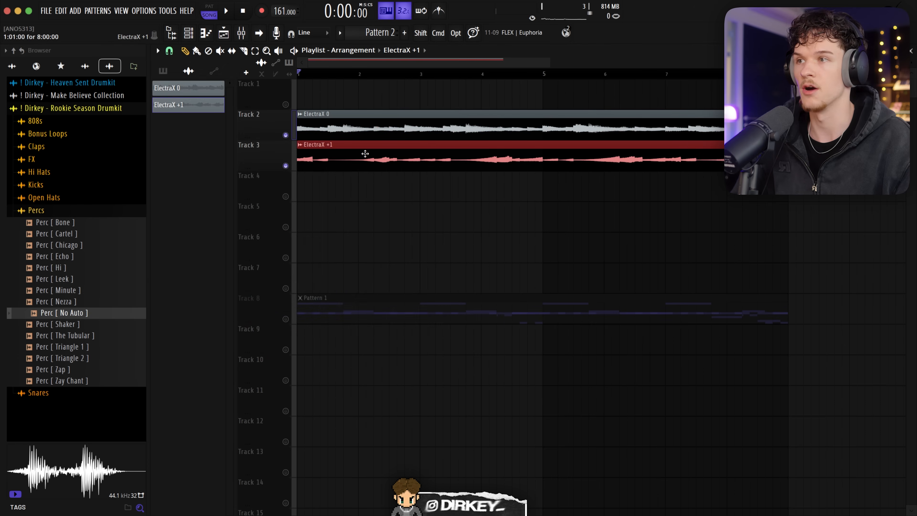
pyautogui.press('space')
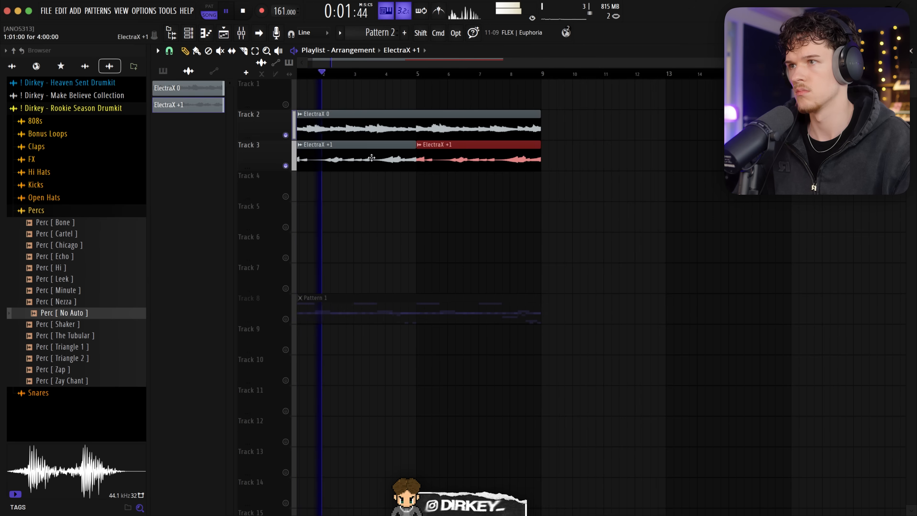
pyautogui.doubleClick(371, 157)
pyautogui.click(301, 293)
pyautogui.click(300, 275)
pyautogui.press('Escape')
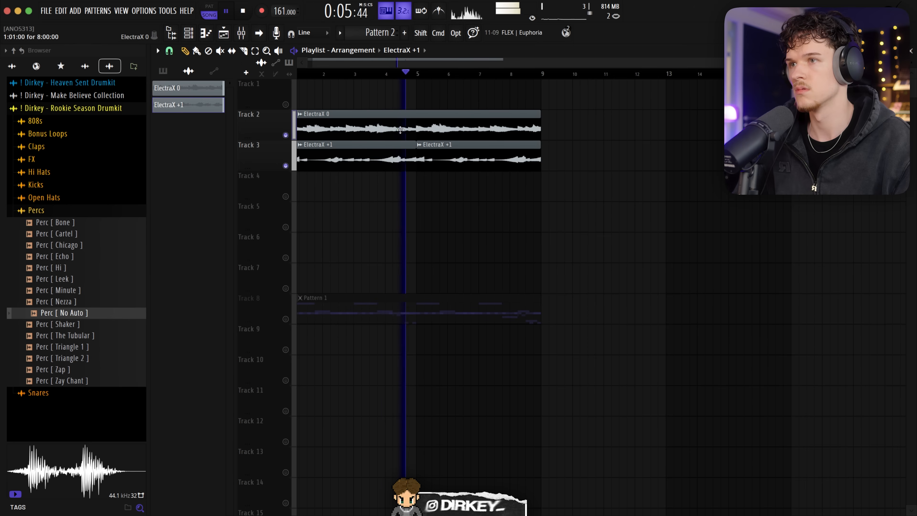
pyautogui.scroll(5, 408, 98)
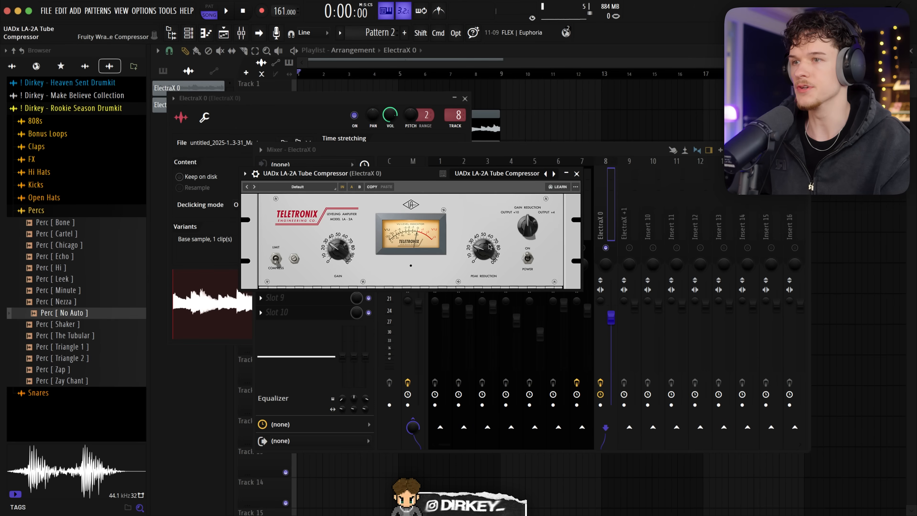
# Set the Peak Reduction to 0.34 and the Gain to 0.63 on ElectraX 0's UADx LA-2A Tube Compressor
pyautogui.press('space')
pyautogui.moveTo(489, 246); pyautogui.dragTo(480, 256)
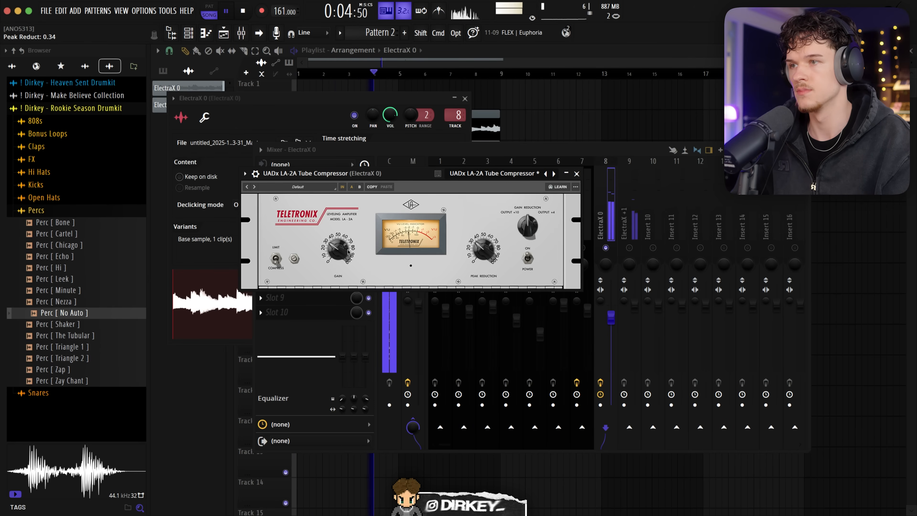
pyautogui.press('space')
pyautogui.moveTo(339, 246); pyautogui.dragTo(337, 246)
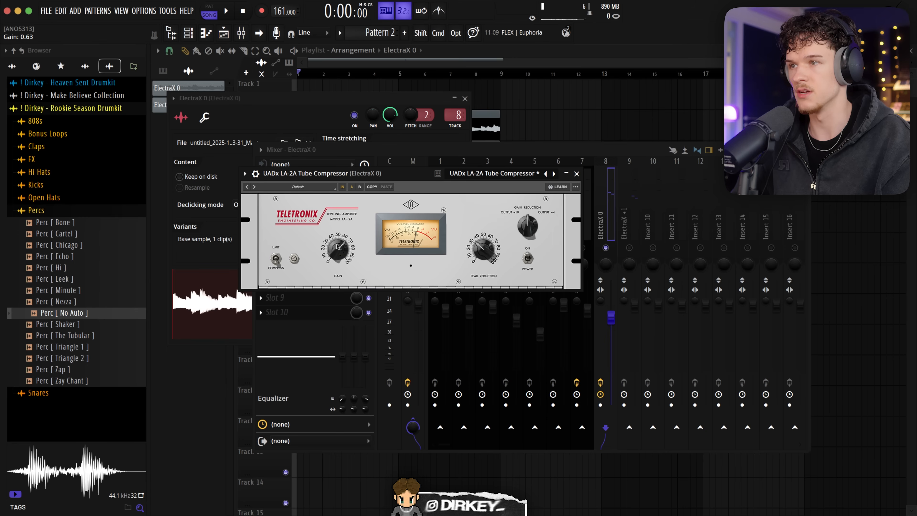
# Lower the ElectraX 0 mixer track's volume to about 55% and recheck its LA-2A compressor
pyautogui.moveTo(614, 318); pyautogui.dragTo(615, 349)
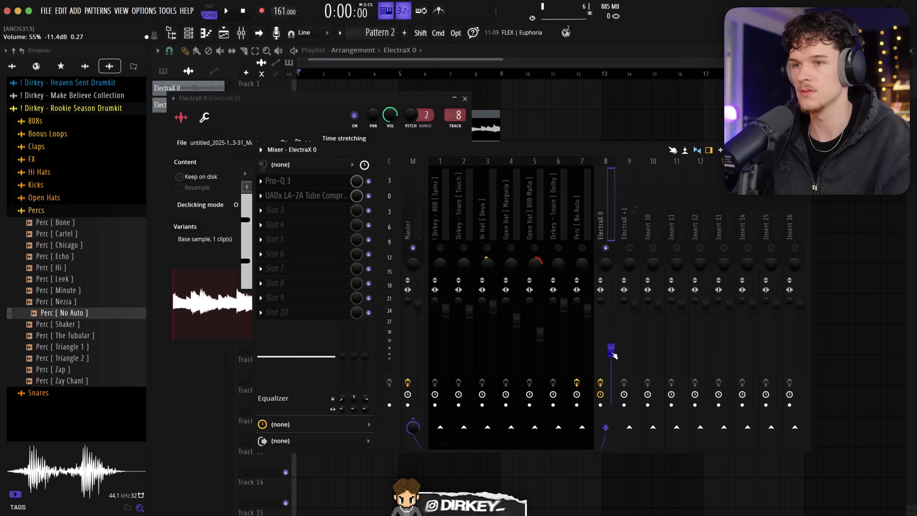
pyautogui.click(329, 197)
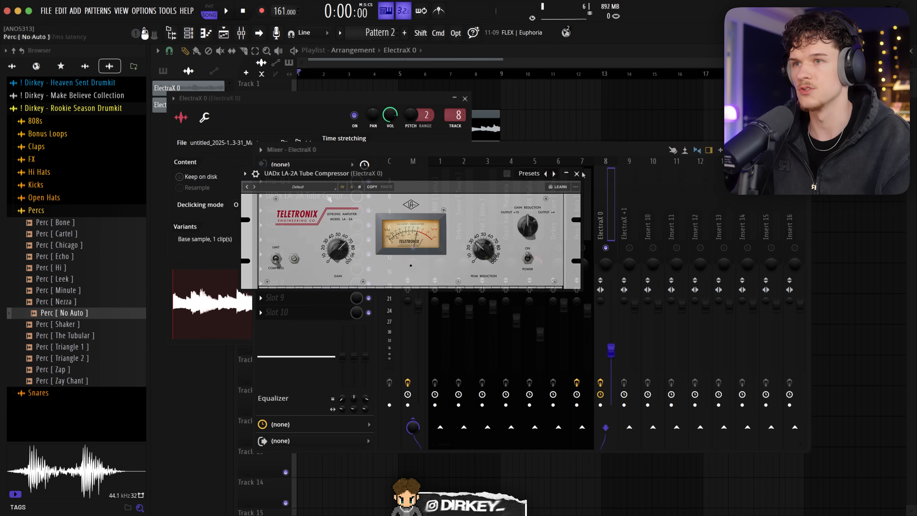
pyautogui.click(602, 346)
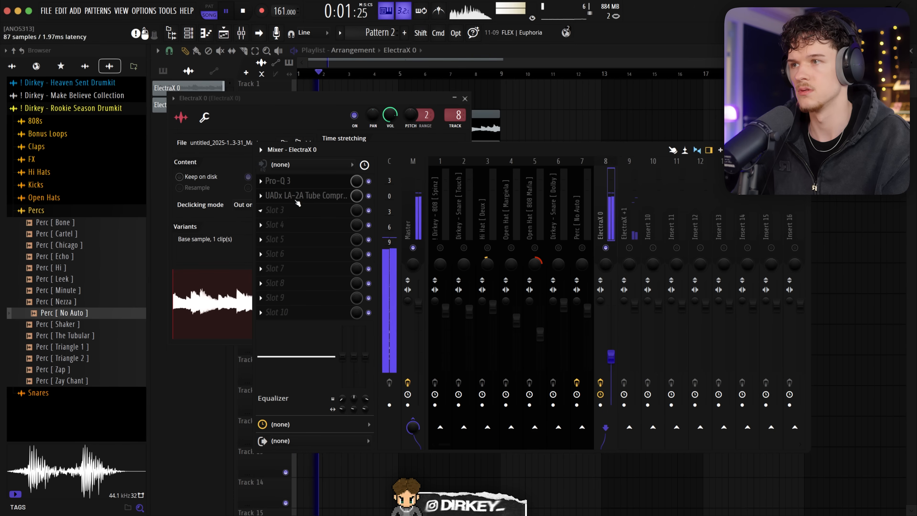
# Add ShaperBox 3 to ElectraX 0 and hold its two-bar time curve at a -2.00/4 offset from position 6.00/4 to the end
pyautogui.click(298, 201)
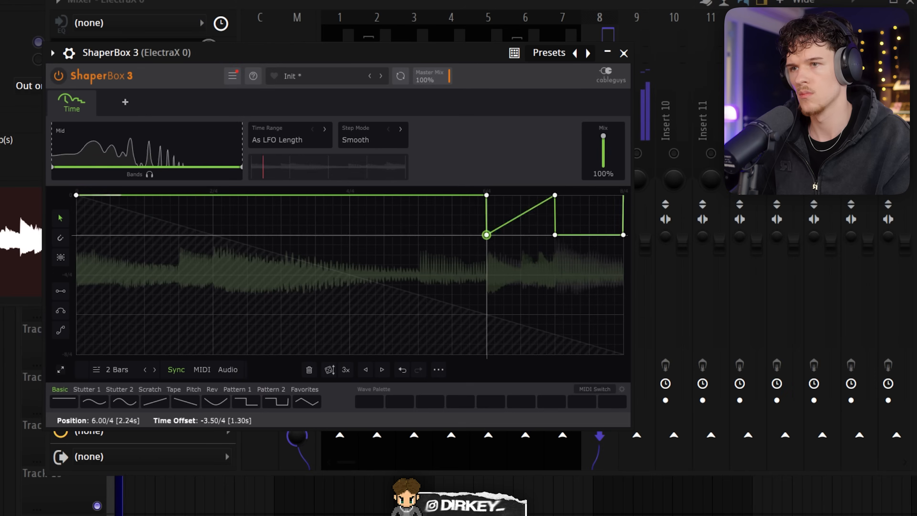
pyautogui.moveTo(485, 235); pyautogui.dragTo(487, 216)
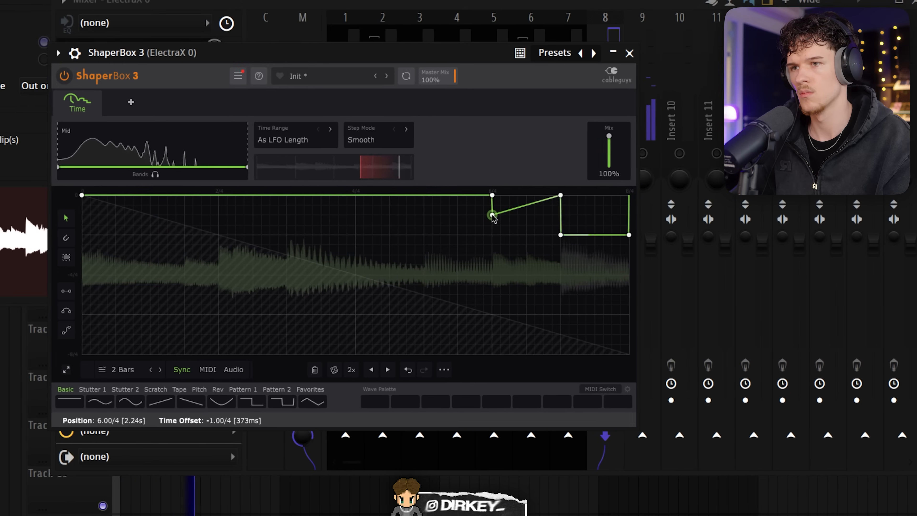
pyautogui.moveTo(493, 216); pyautogui.dragTo(492, 234)
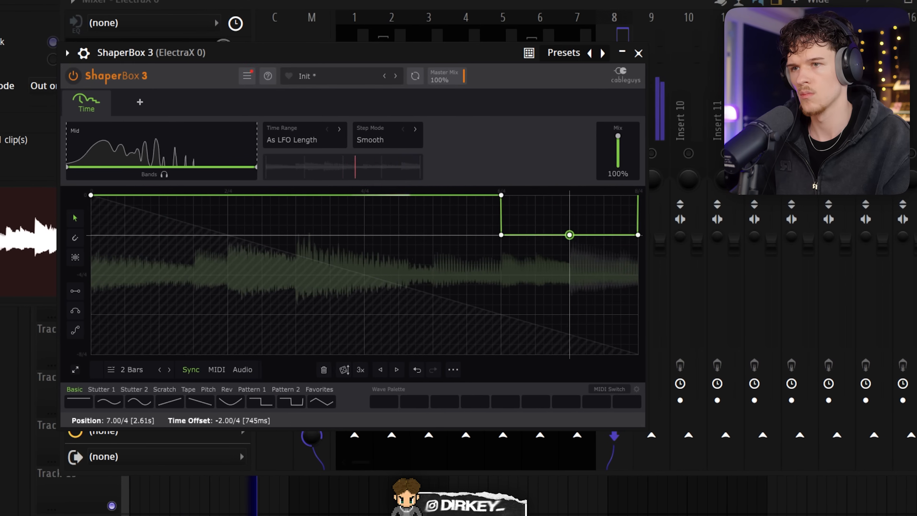